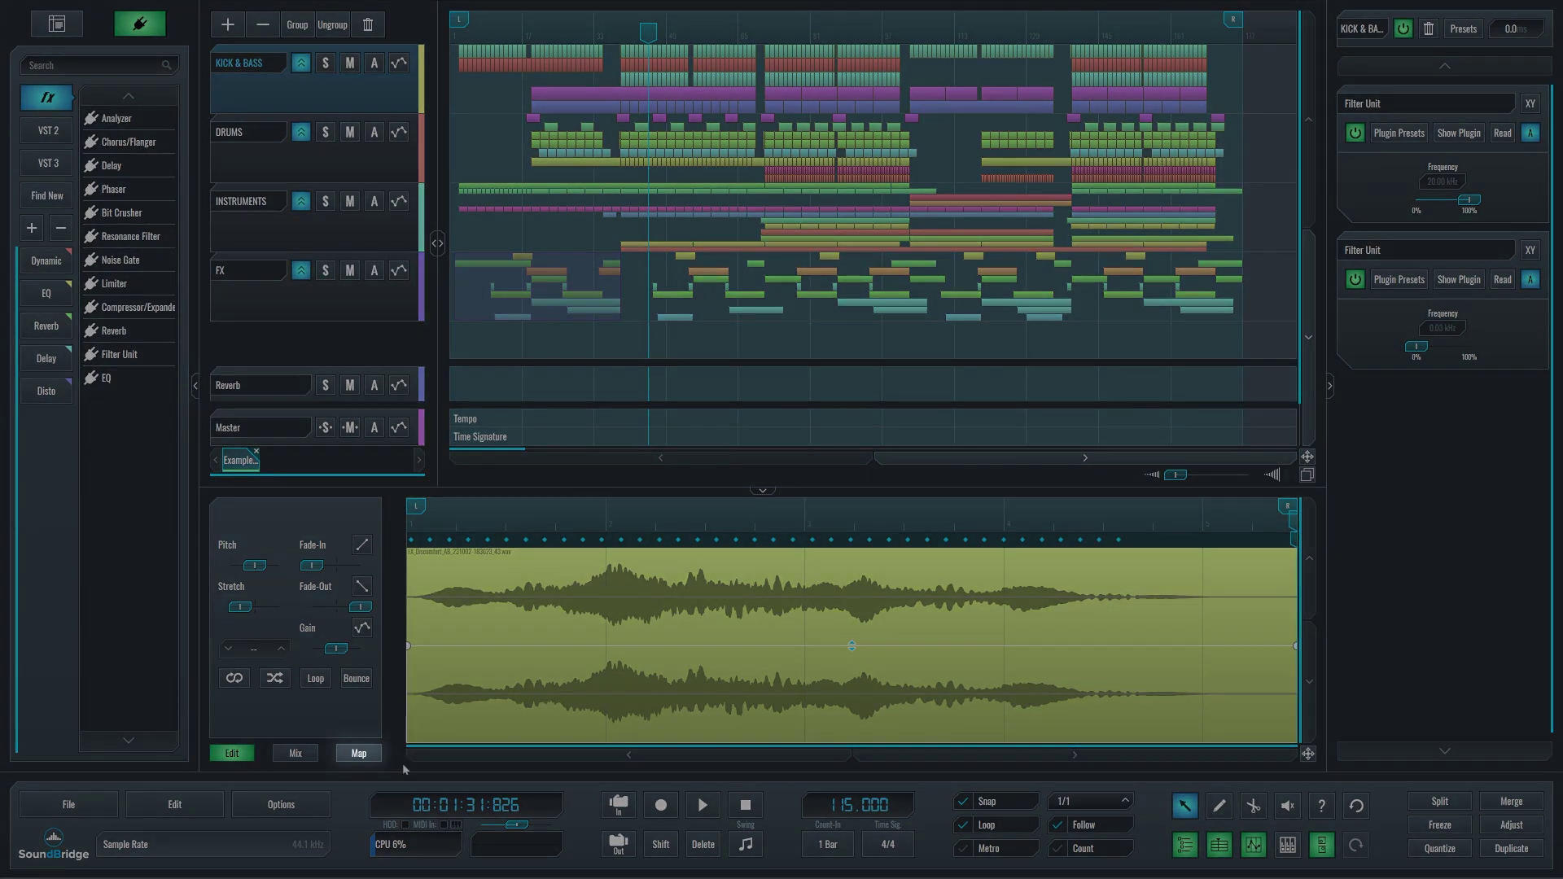
Step: Switch the lower editor to the Map view, listing the Transport - Stop and Record mappings
left_click(358, 753)
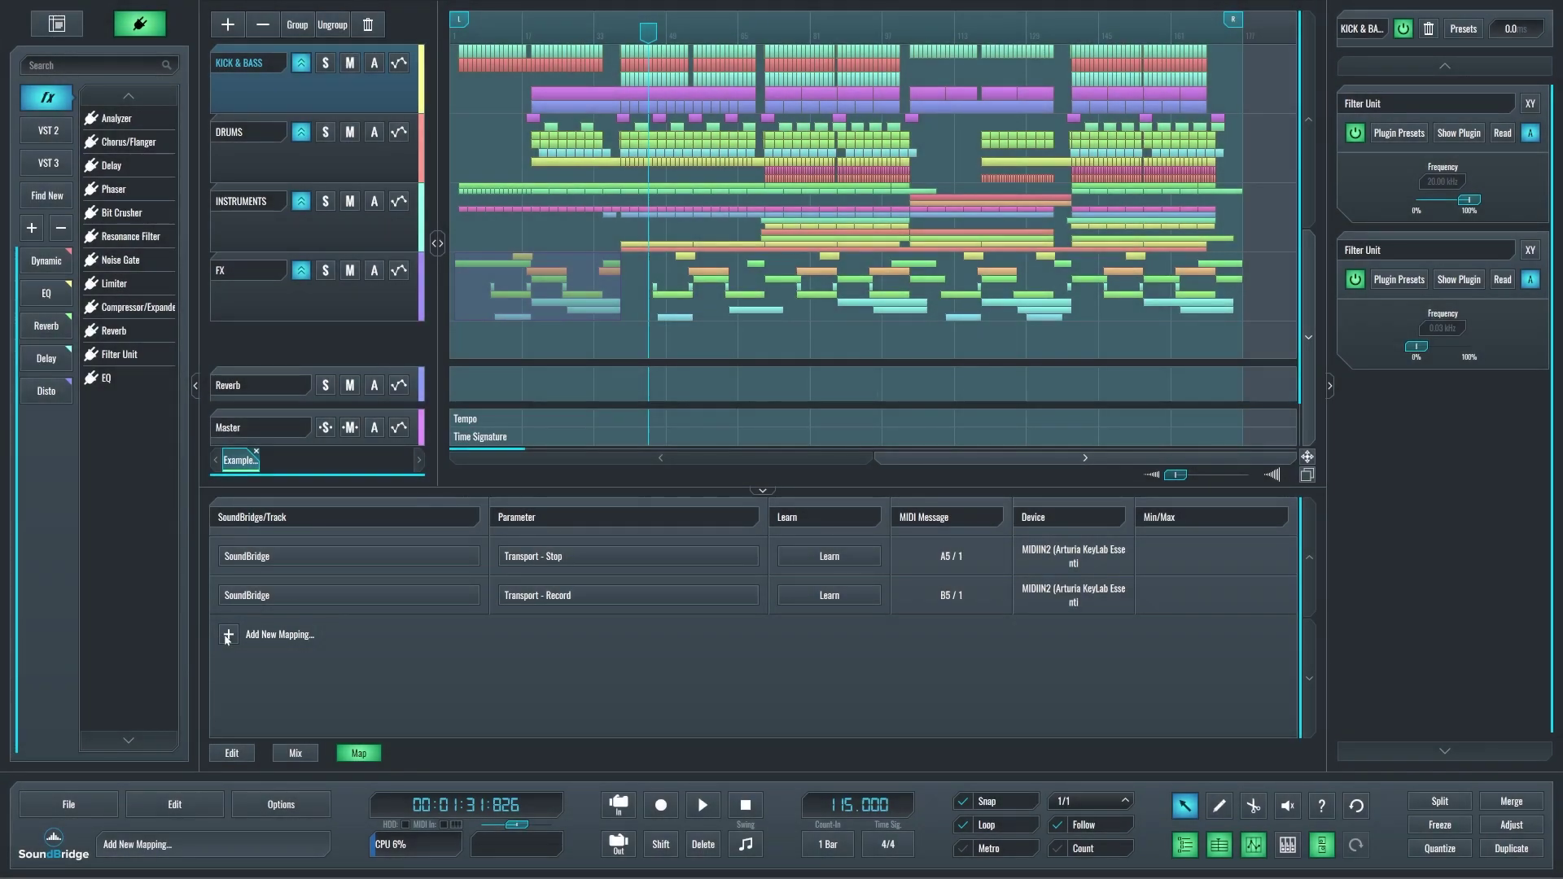
Step: Add a mapping row targeting the Master track's Track - Gain parameter
left_click(381, 646)
left_click(415, 634)
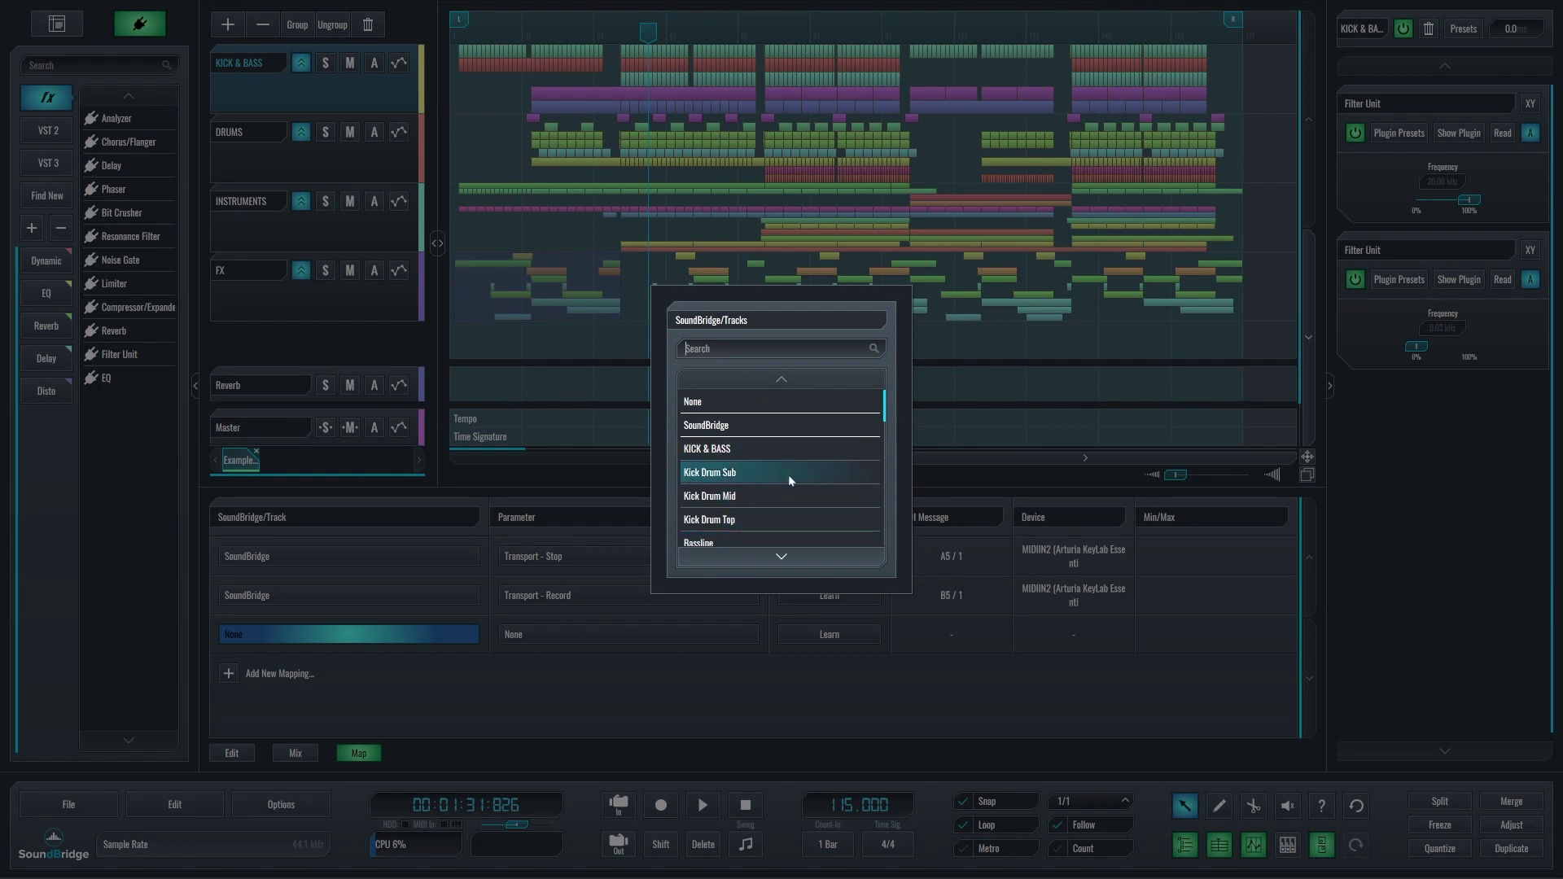
scroll(822, 495, "down", 5)
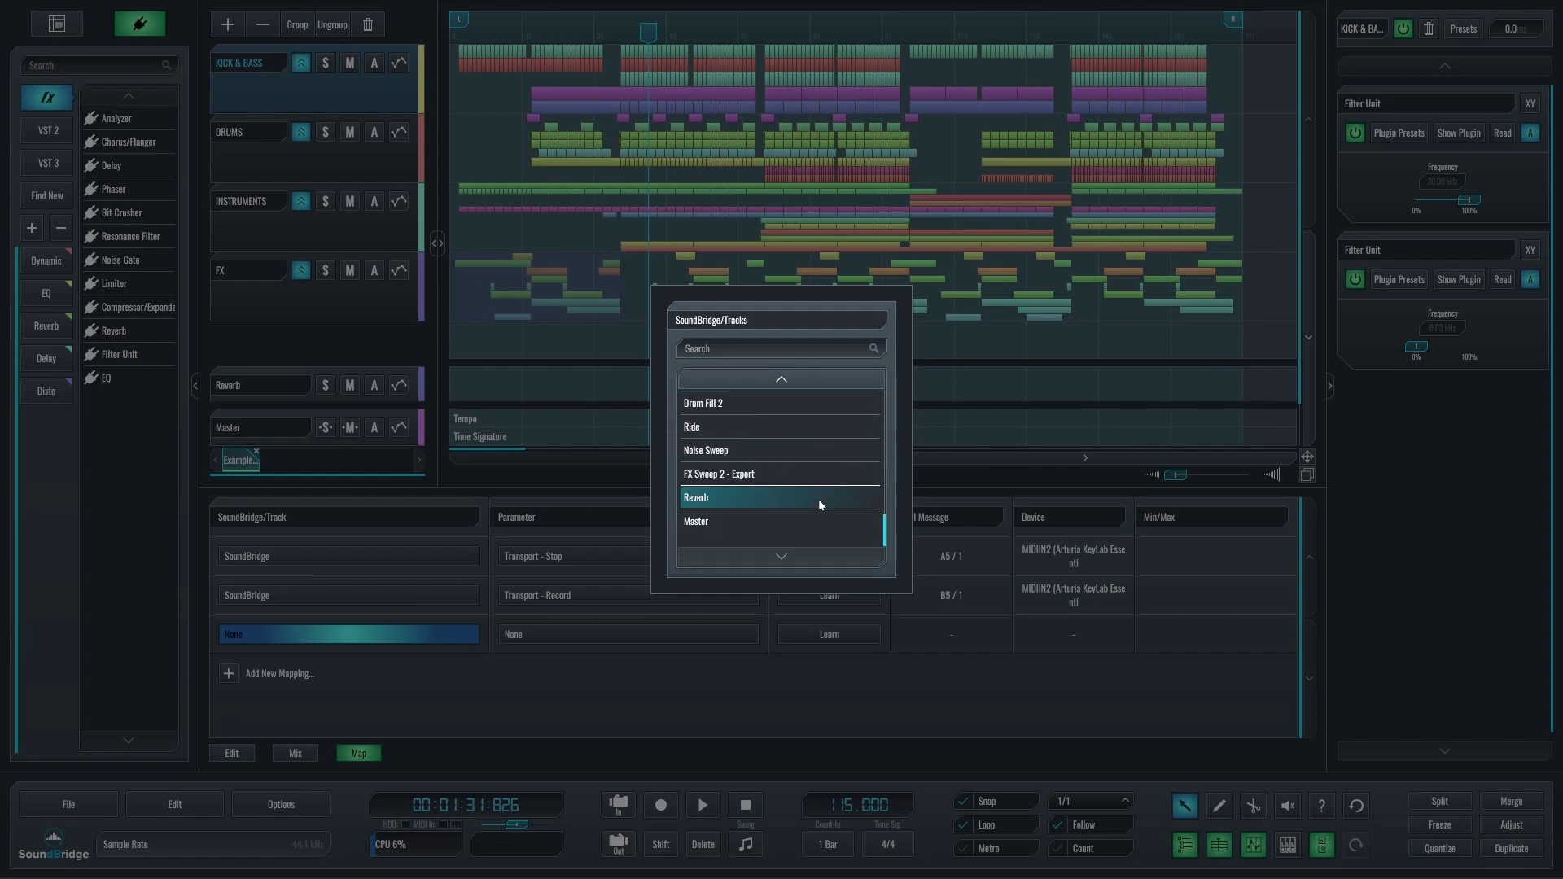
left_click(769, 519)
left_click(536, 632)
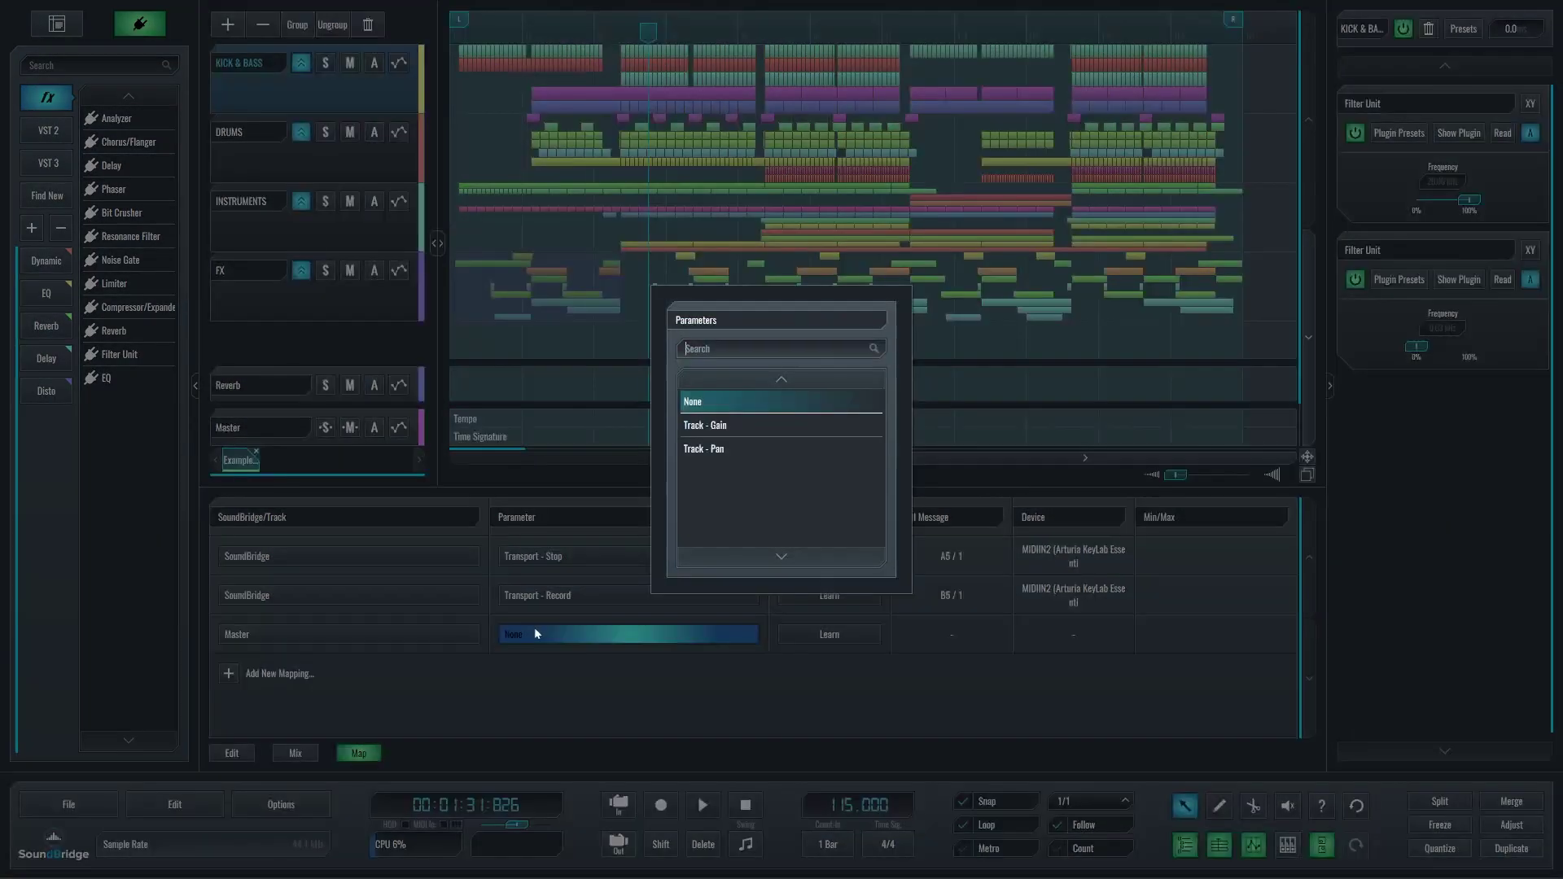
left_click(779, 427)
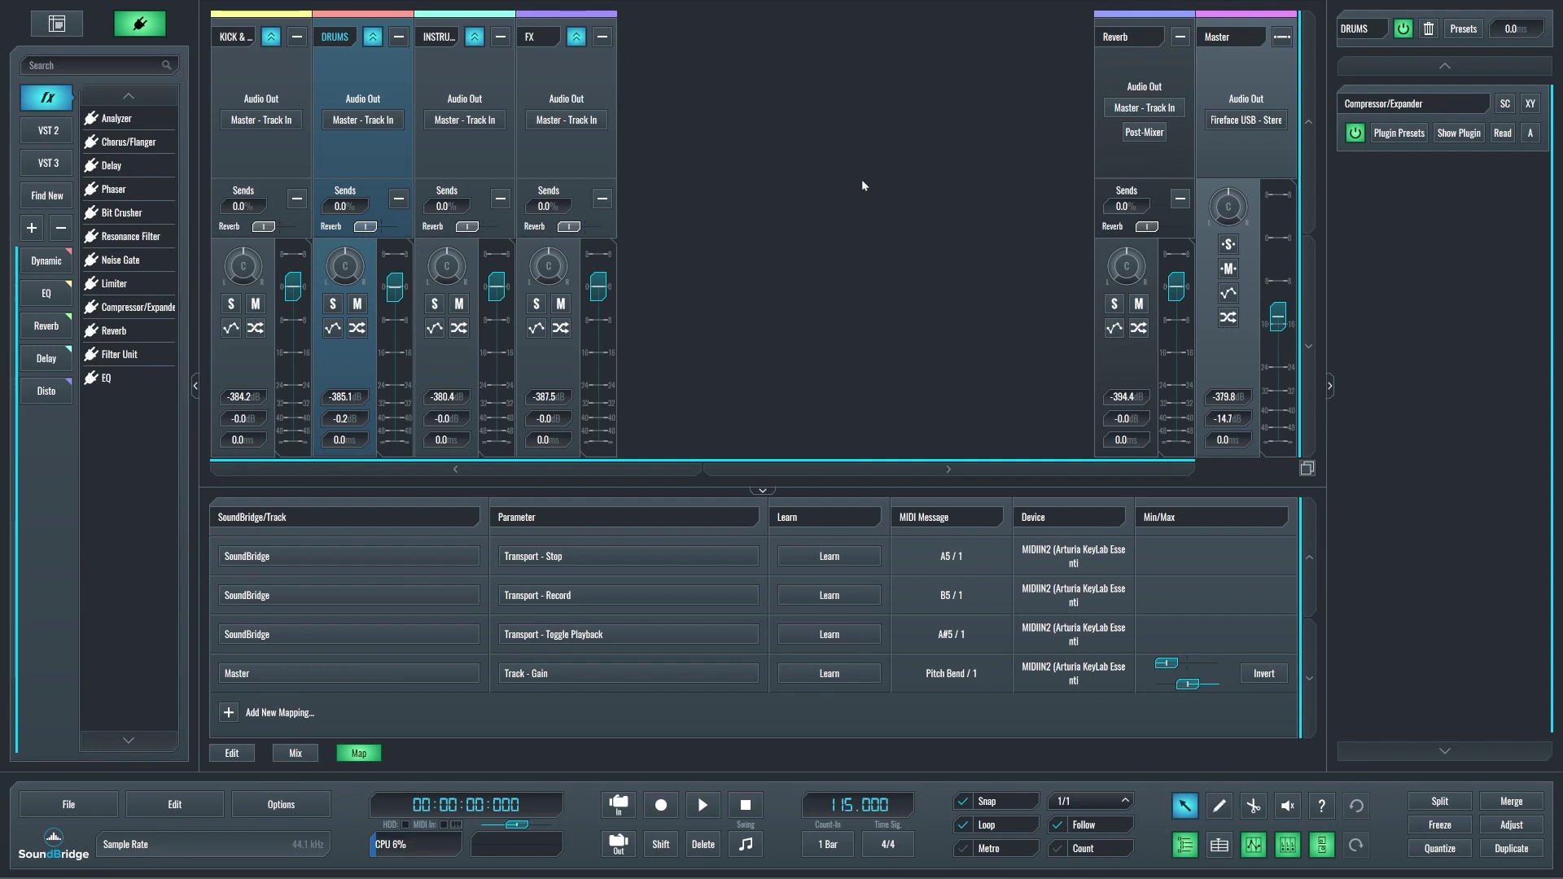
Step: Expose the DRUMS compressor's Threshold and Gain as automation parameters, then add an empty mapping row
left_click(1459, 132)
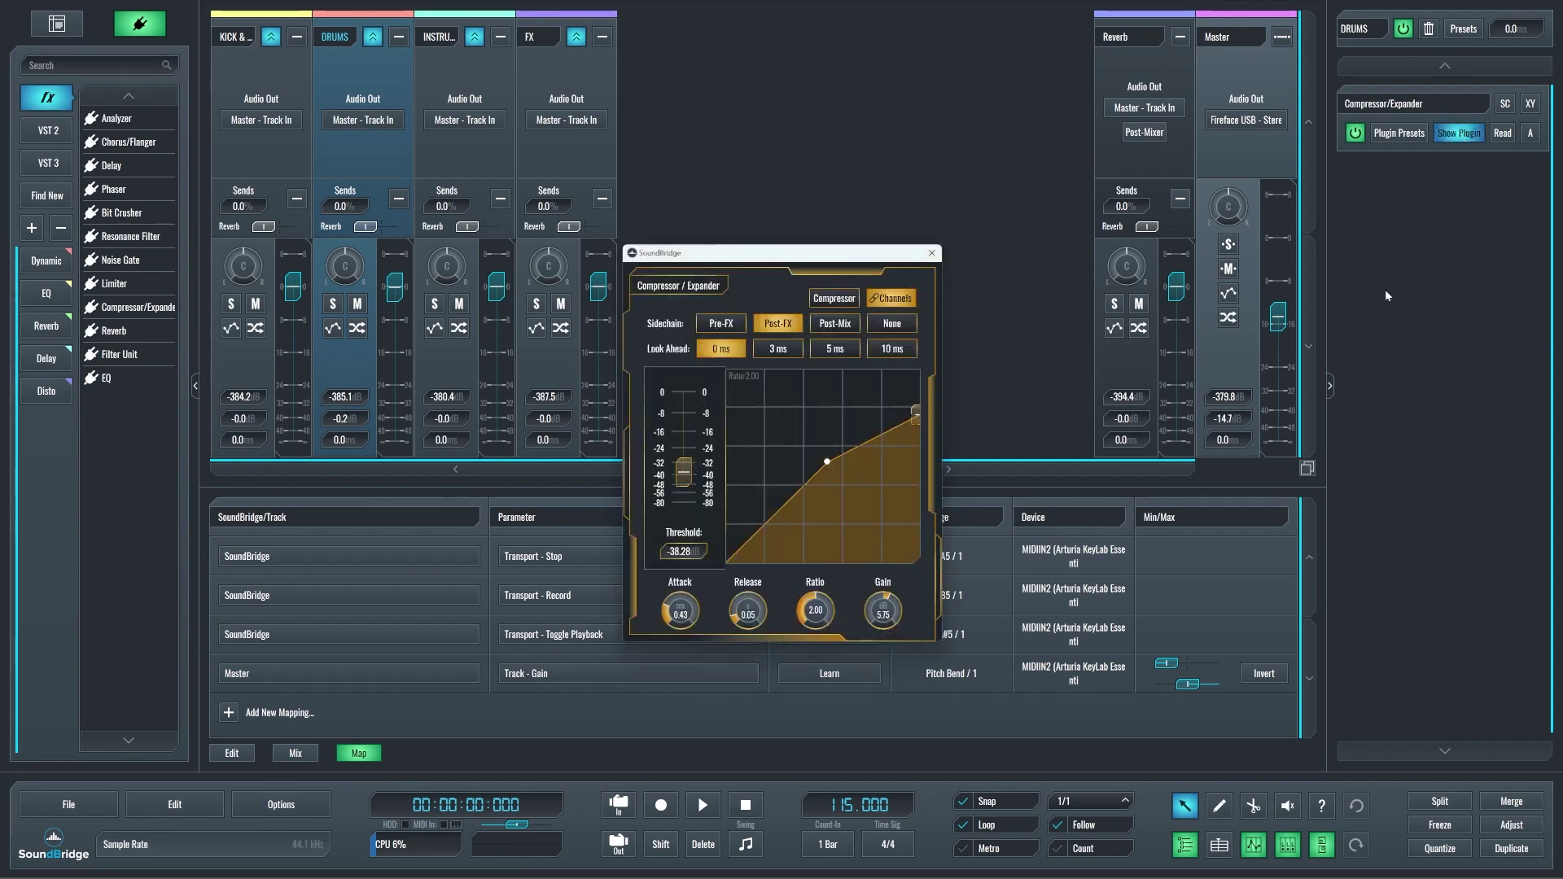
left_click(1533, 135)
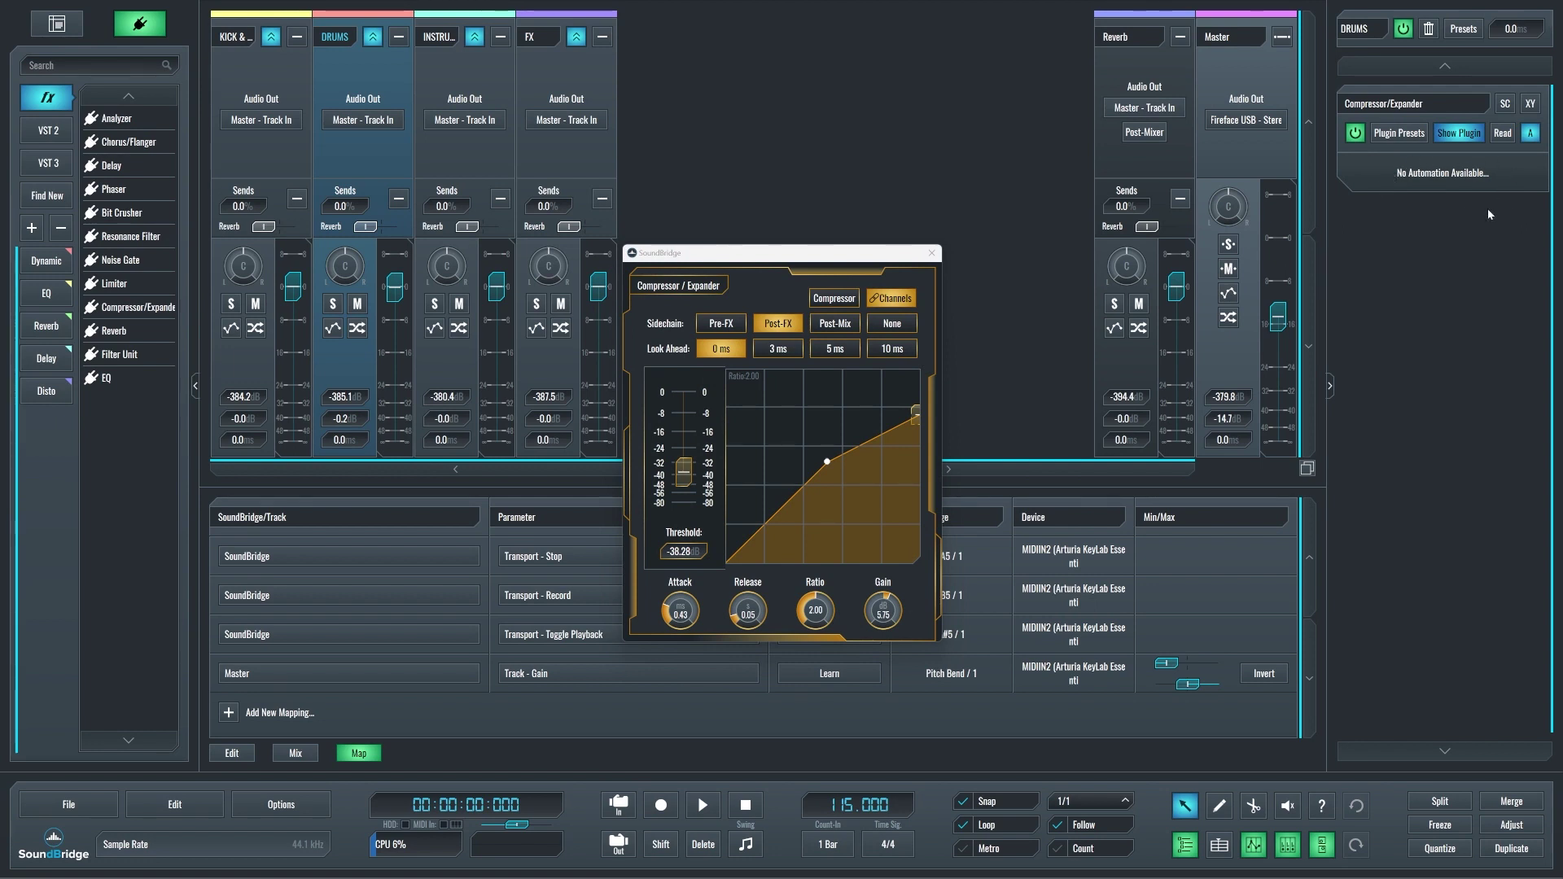
left_click(1502, 133)
left_click(684, 480)
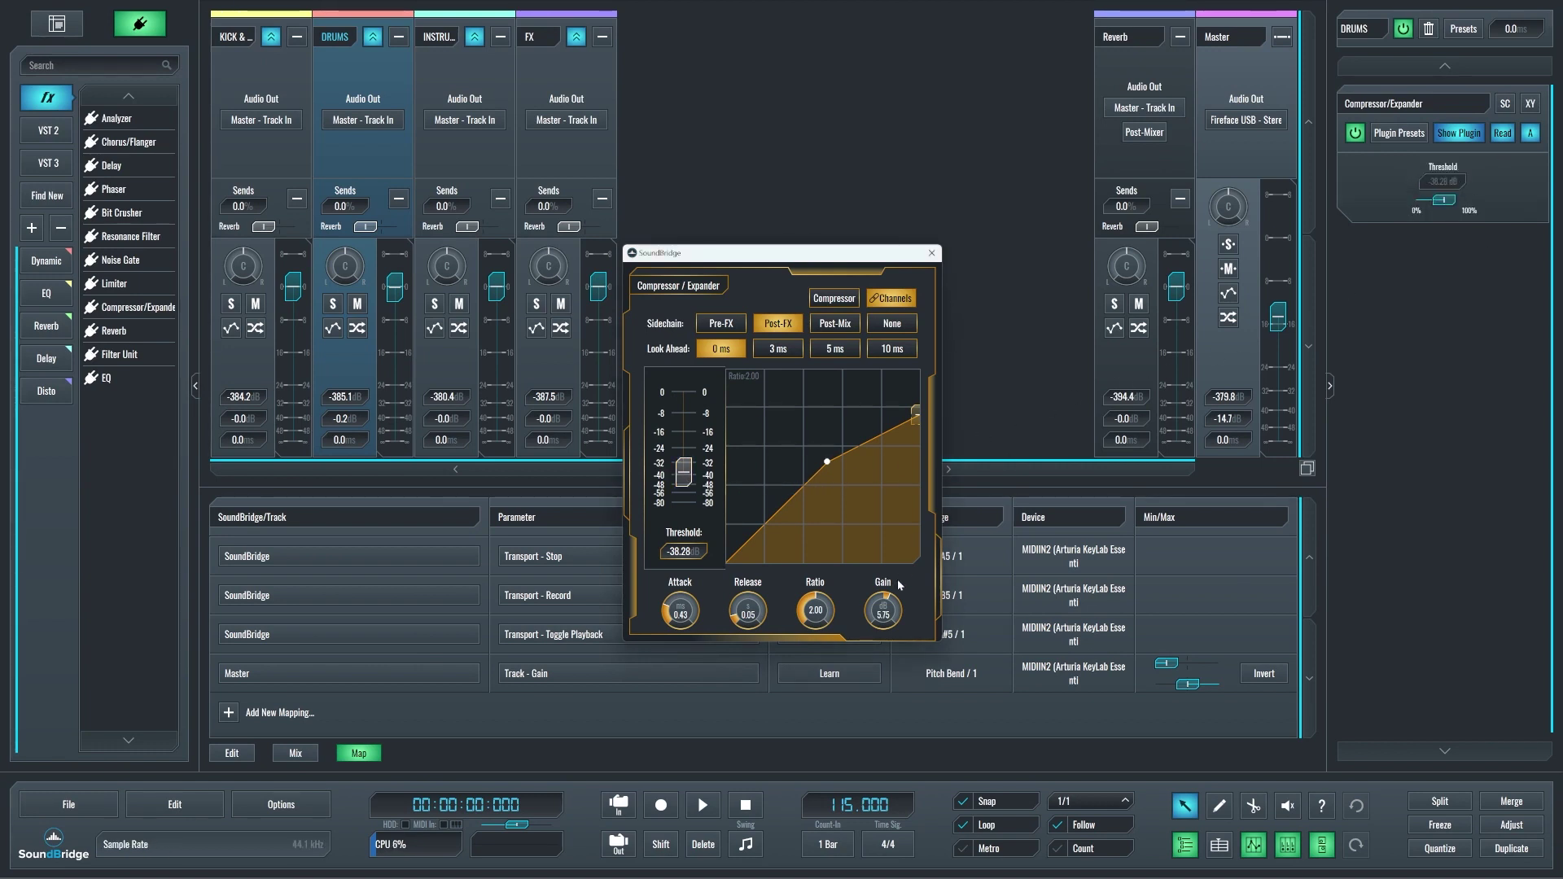
left_click(882, 609)
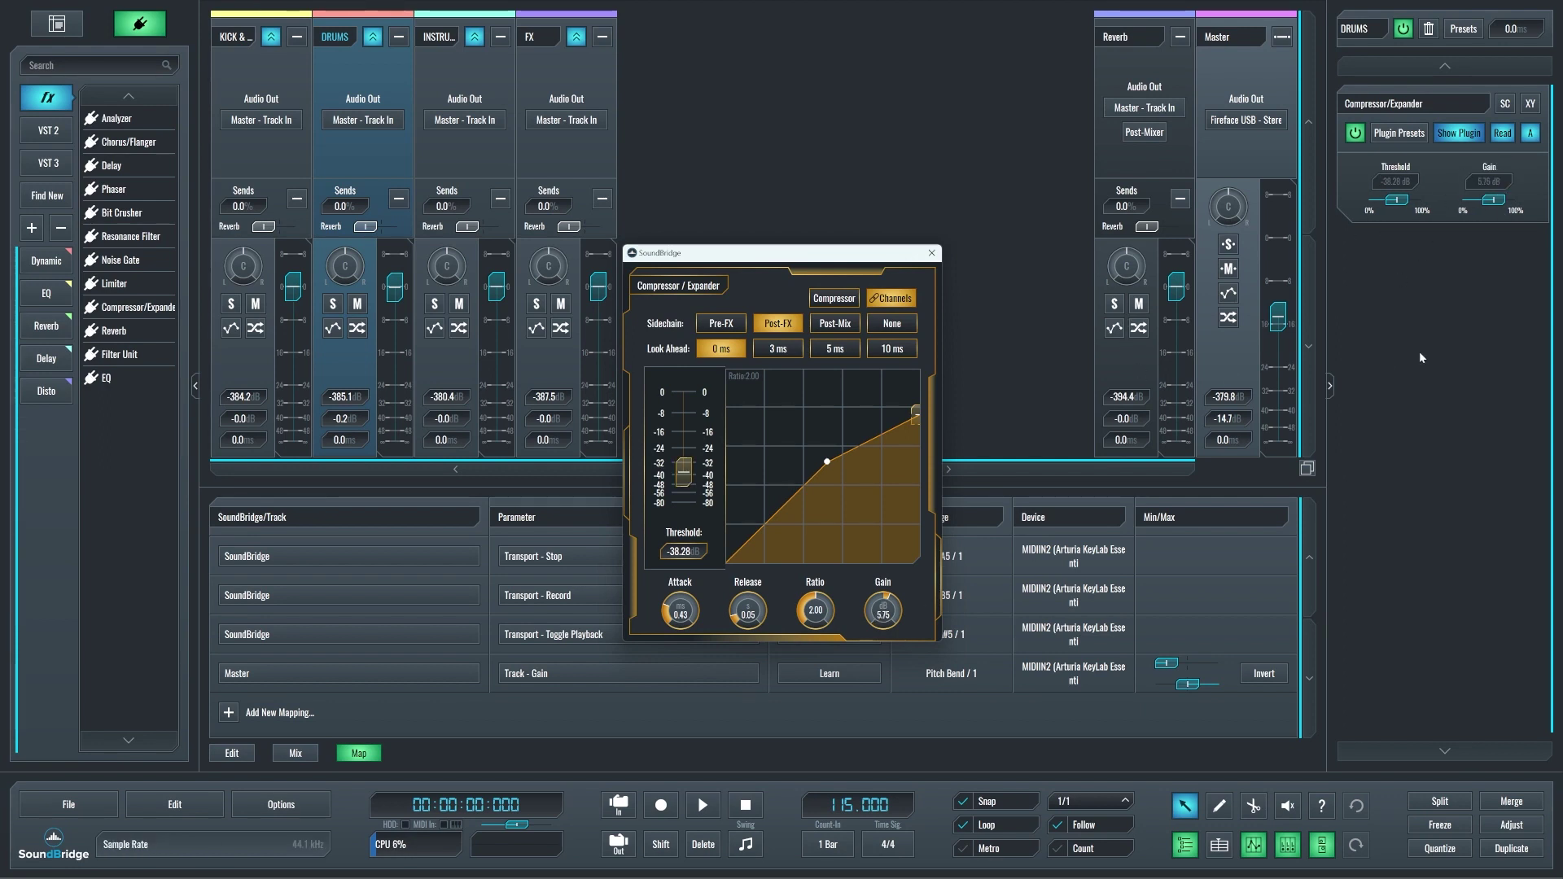
left_click(1504, 138)
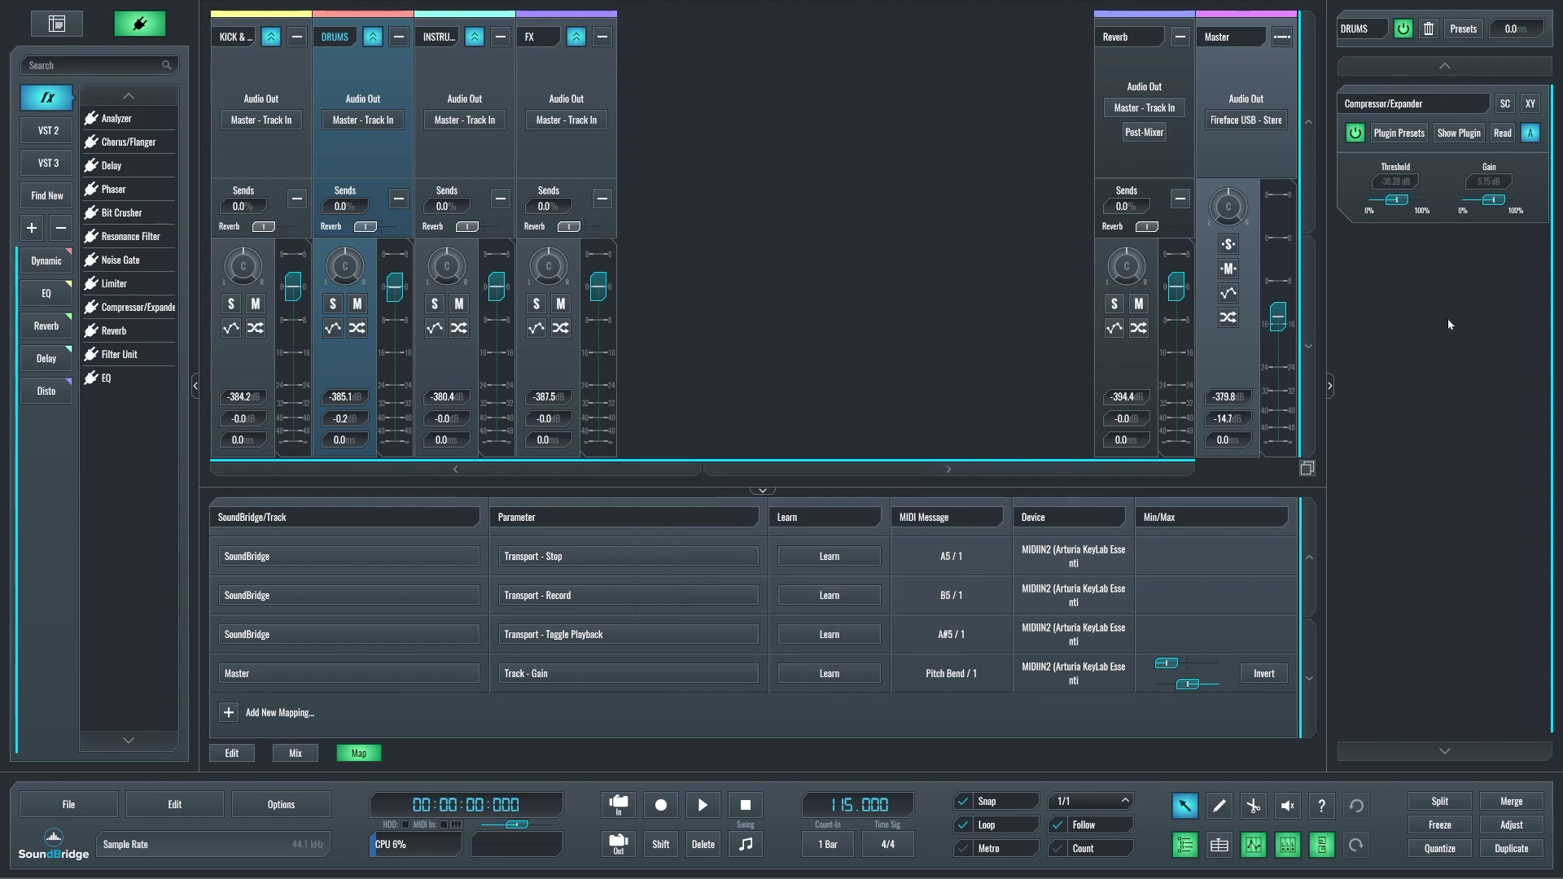
left_click(230, 713)
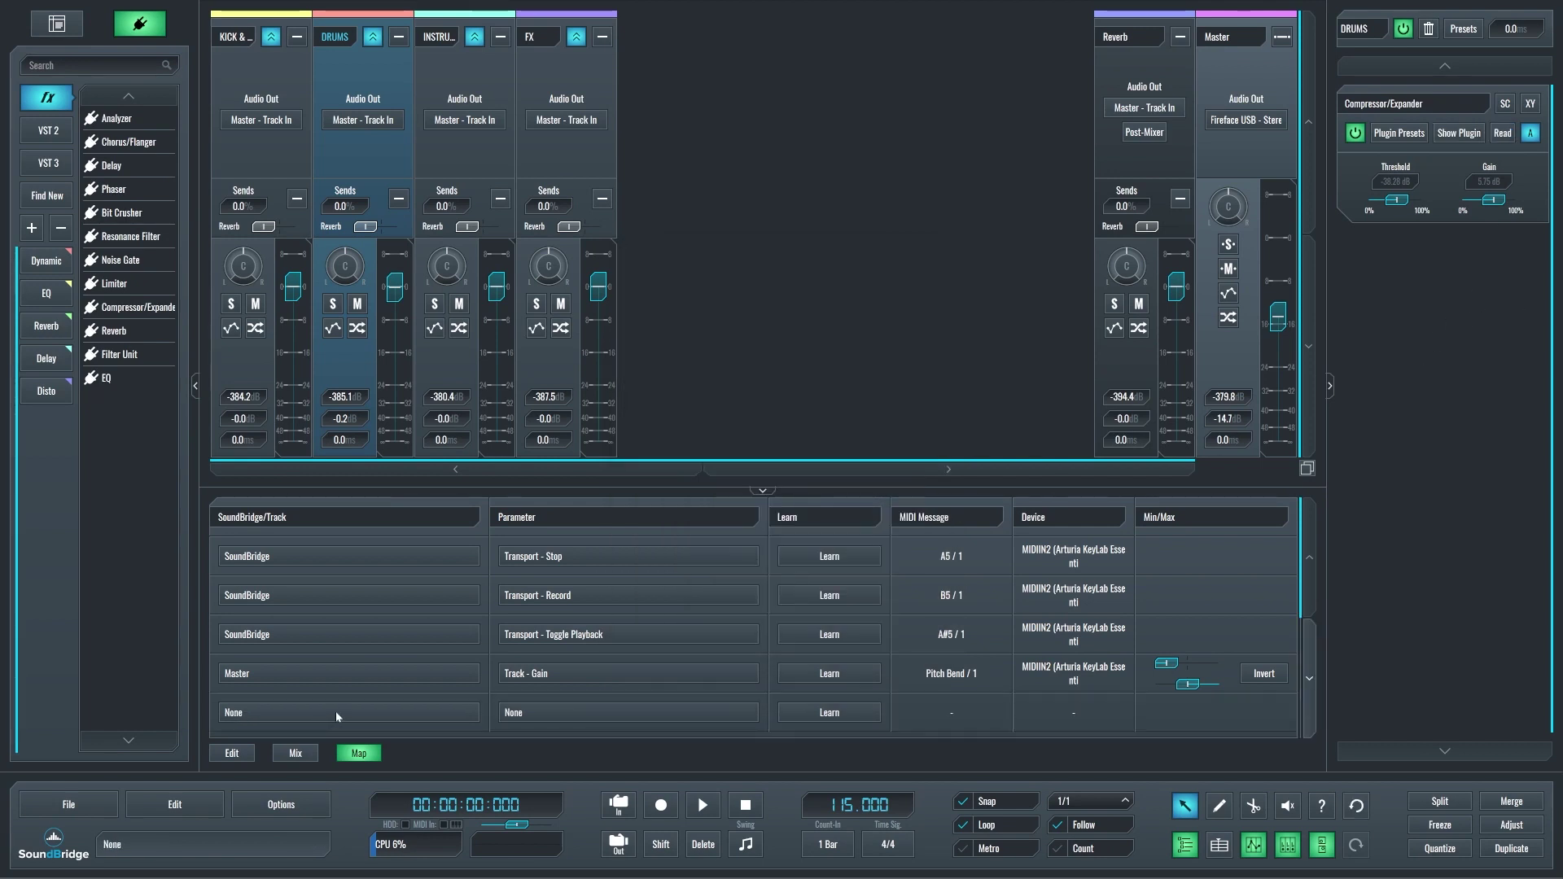
Step: Set a new mapping row's track to DRUMS, then put the Master gain mapping into Learn mode
left_click(336, 713)
scroll(744, 444, "down", 5)
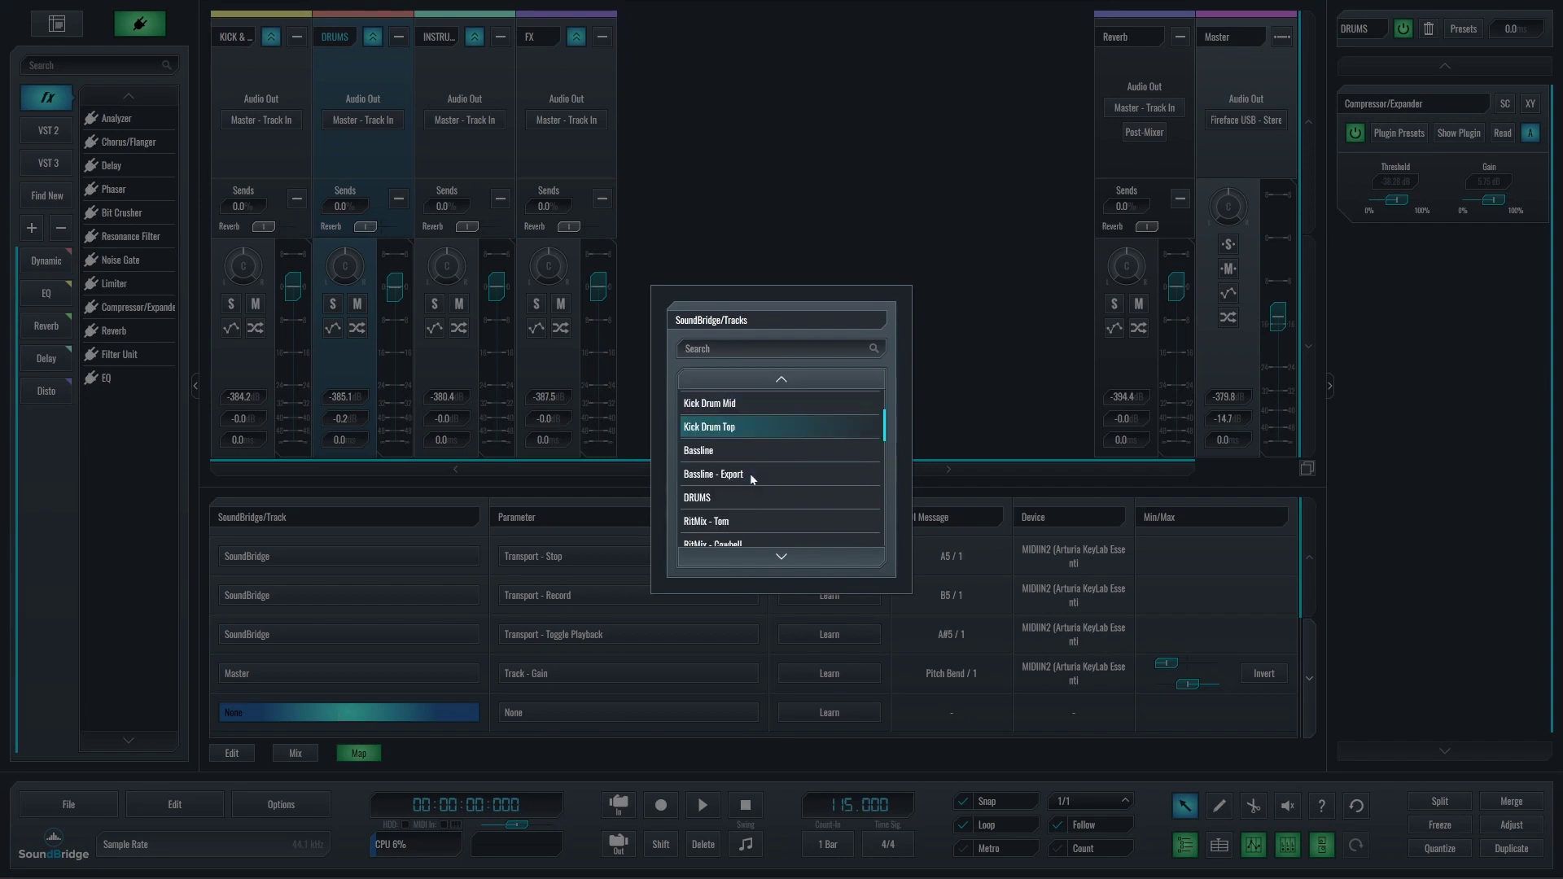
left_click(733, 427)
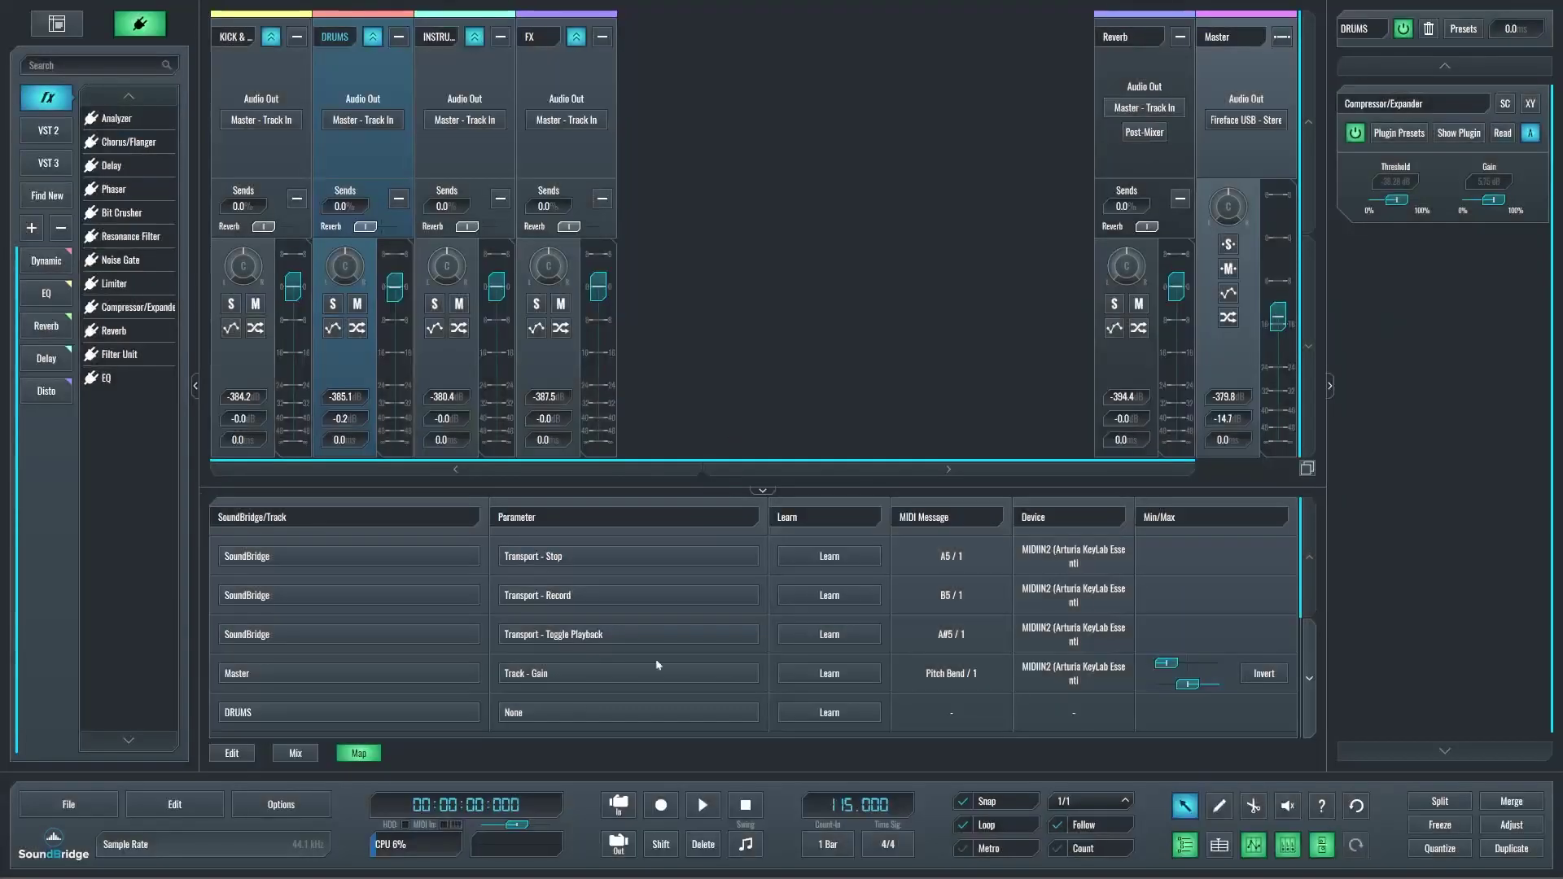
left_click(559, 711)
scroll(736, 521, "down", 1)
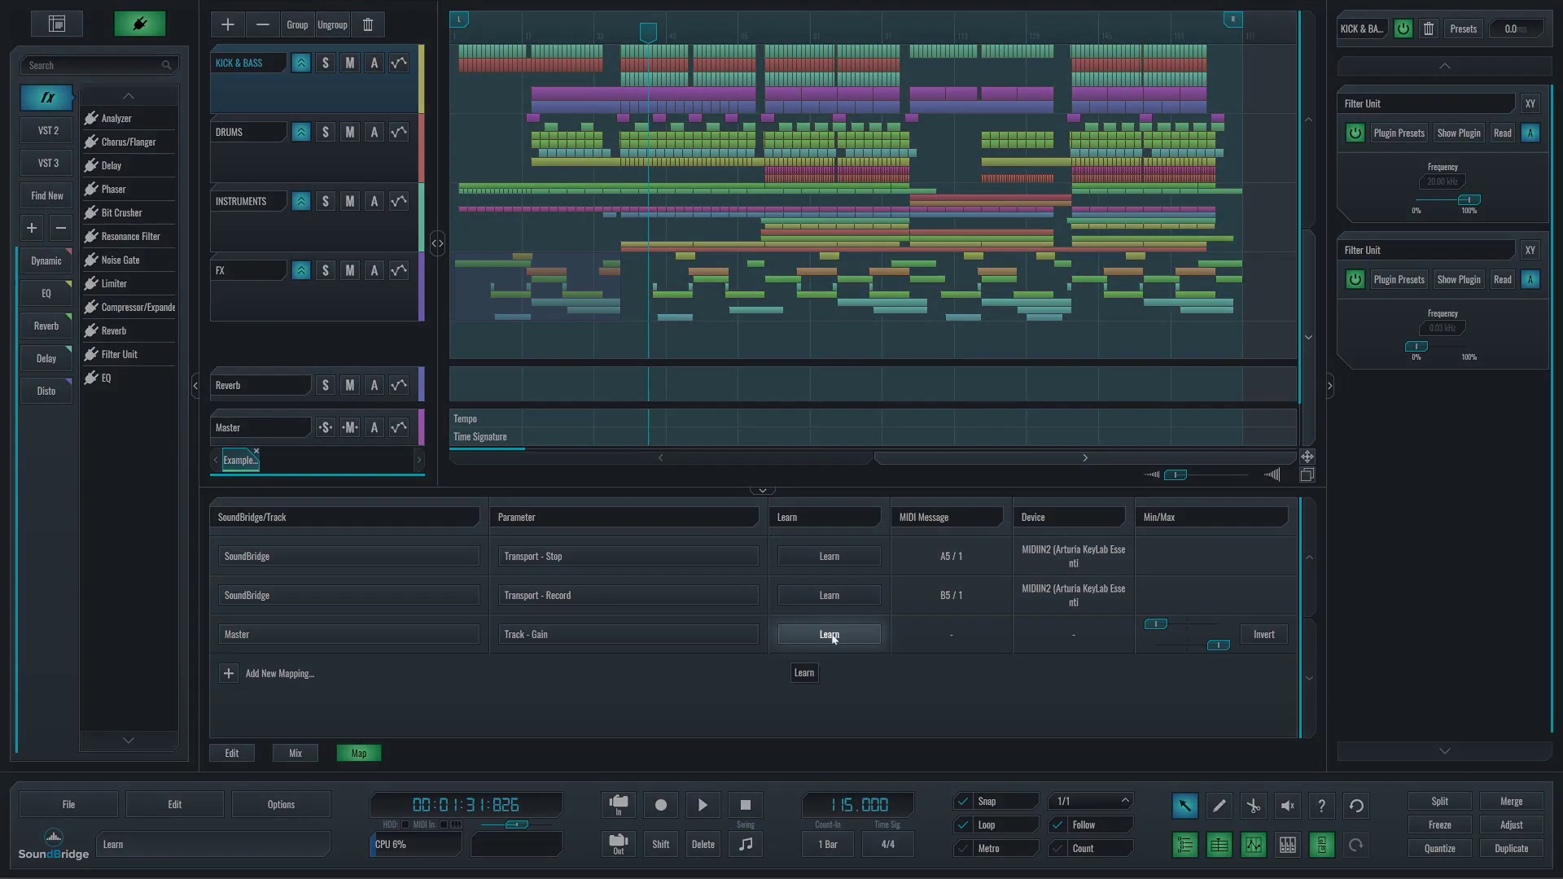
left_click(830, 634)
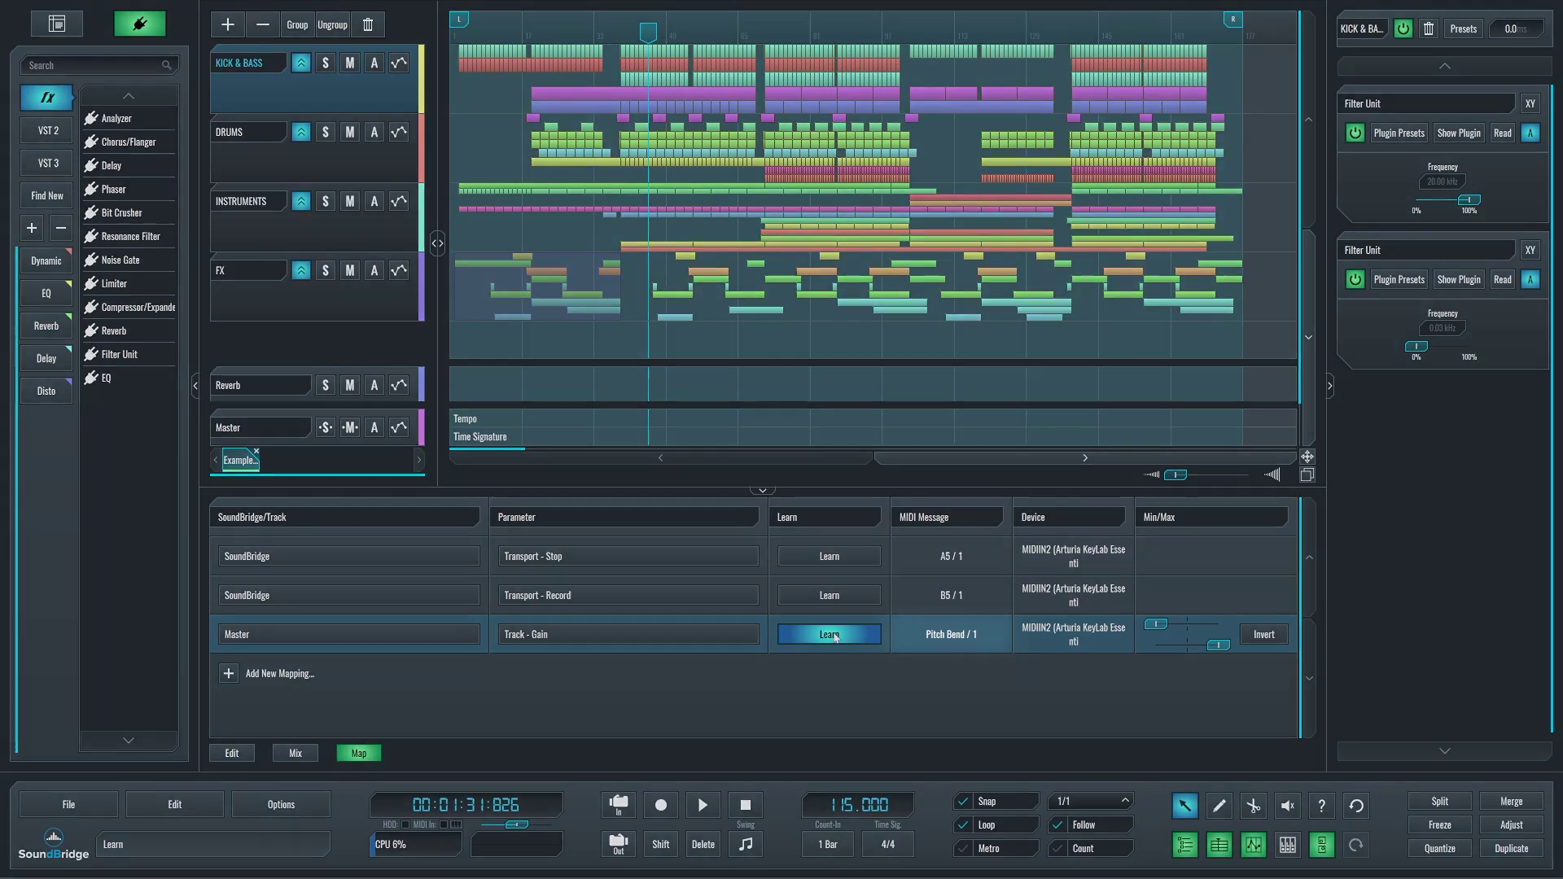
Step: Learn Pitch Bend for the Master gain mapping and adjust its range, with the mixer shown
left_click(830, 634)
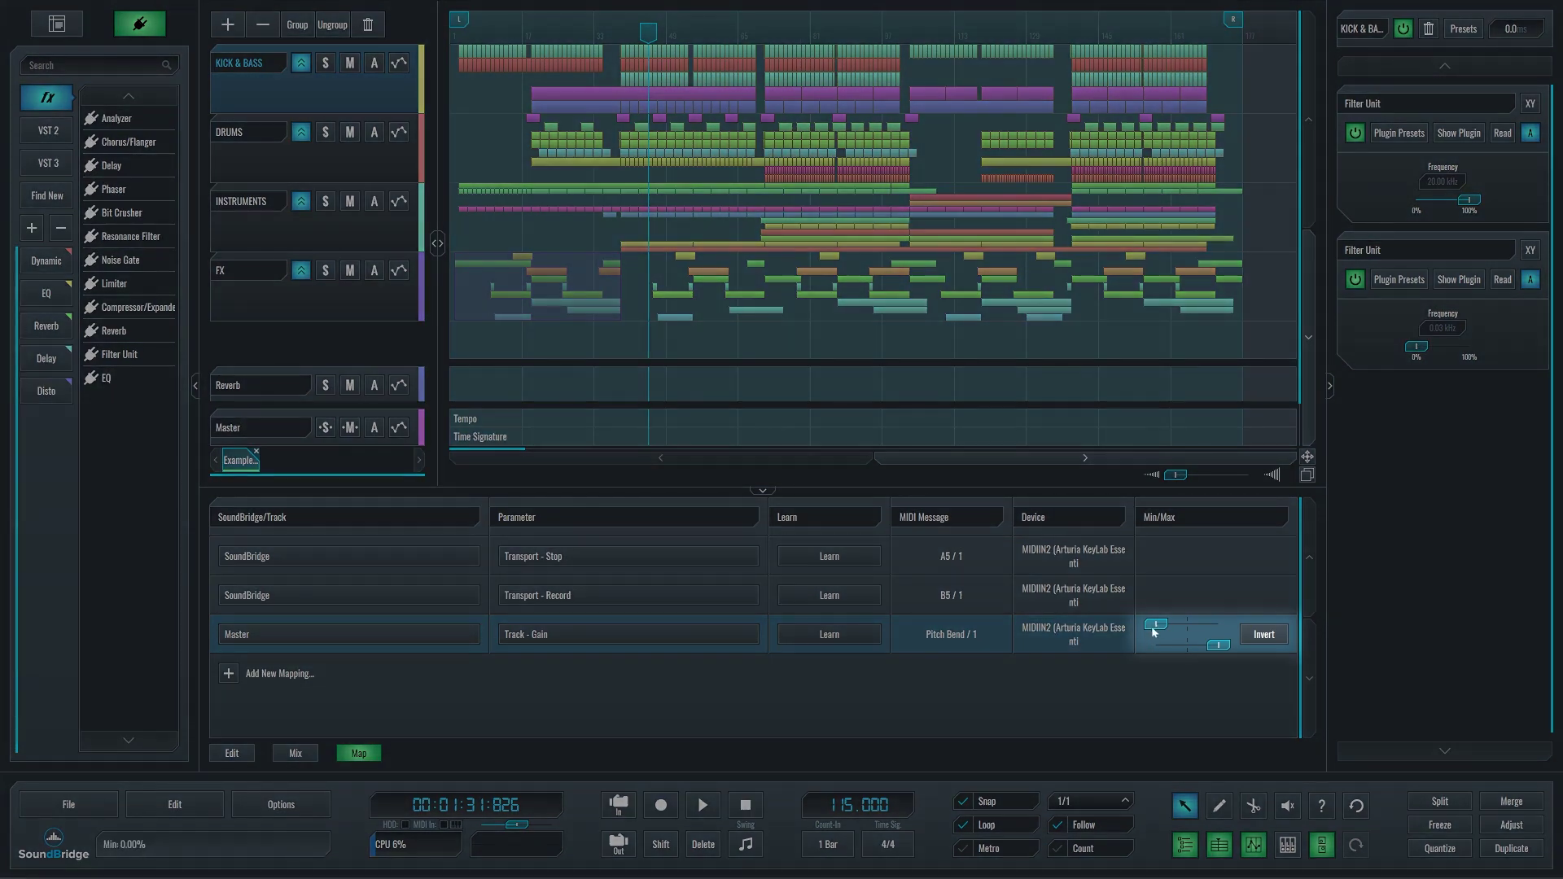
left_click_drag(1156, 624, 1207, 650)
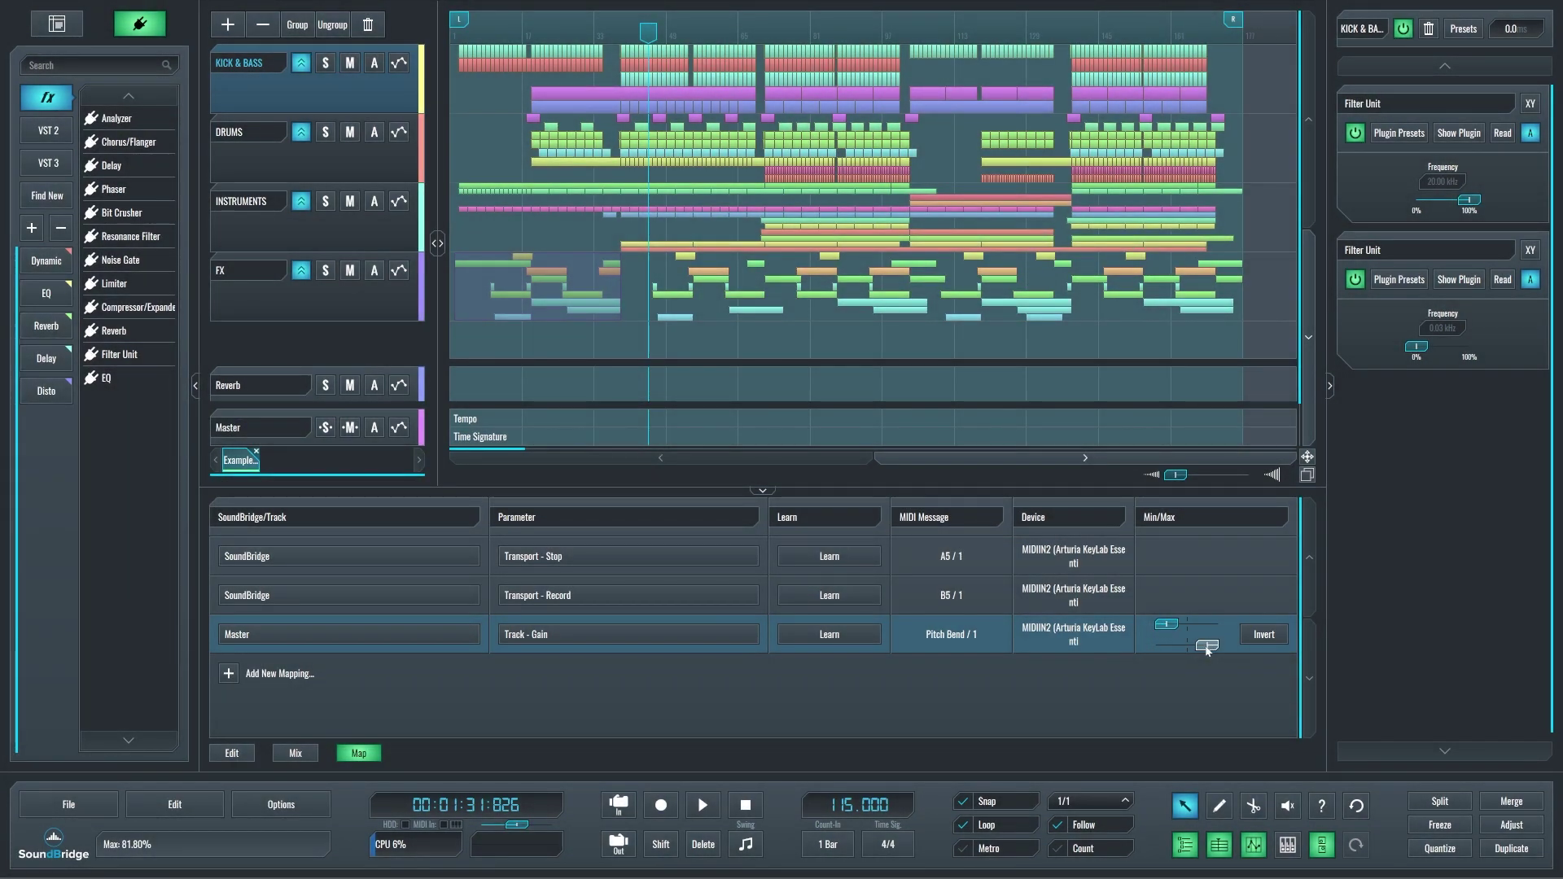
key("F3")
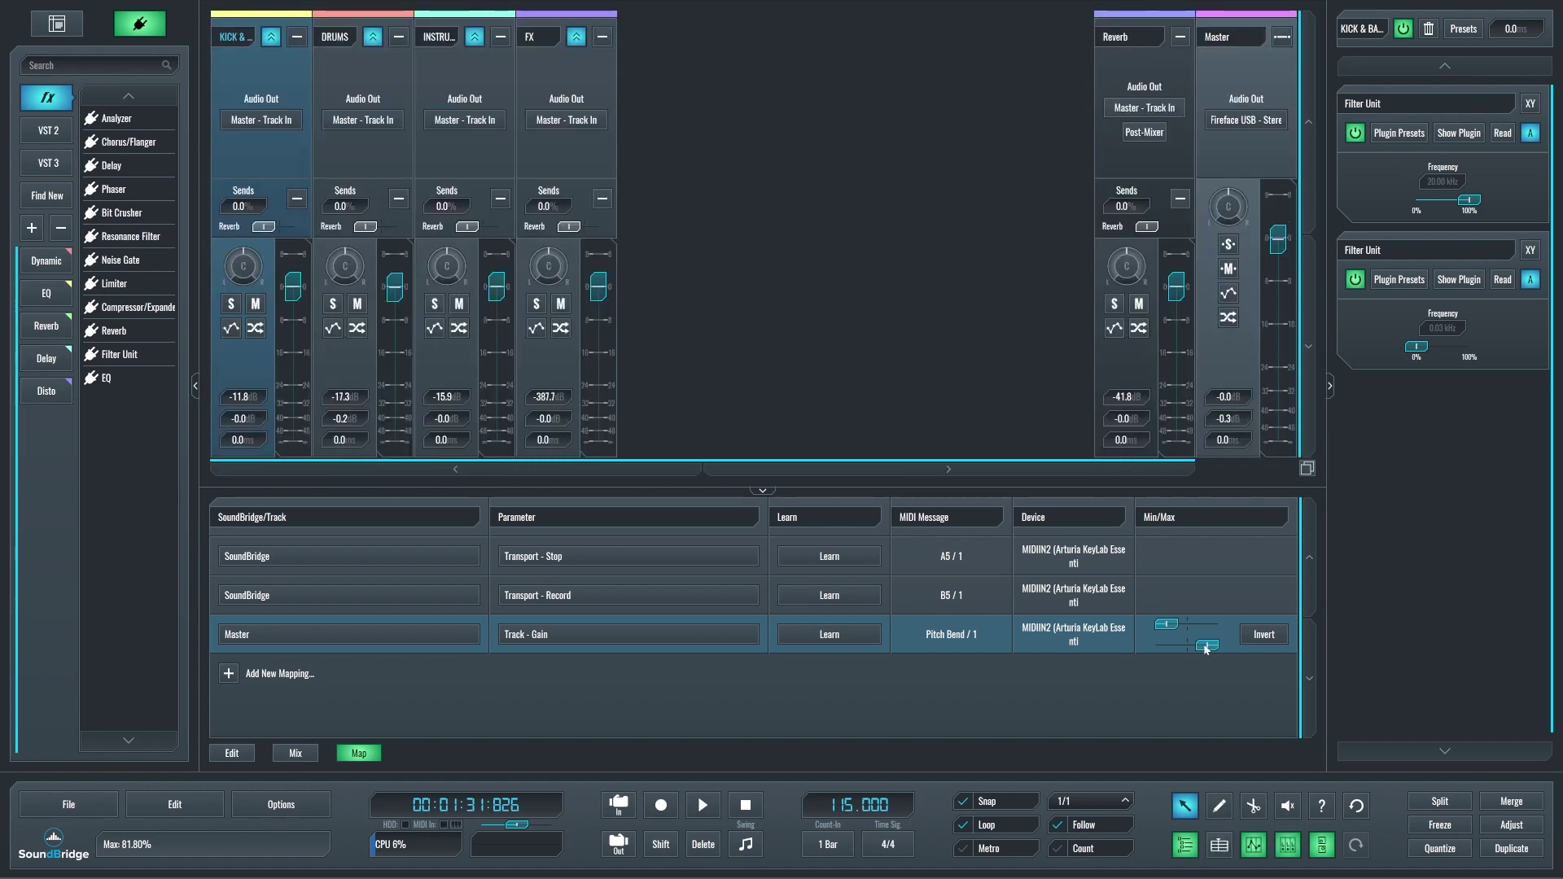
Step: Cap the Master gain mapping's maximum at about 50%, invert it, and add an empty mapping row
left_click_drag(1206, 649, 1186, 647)
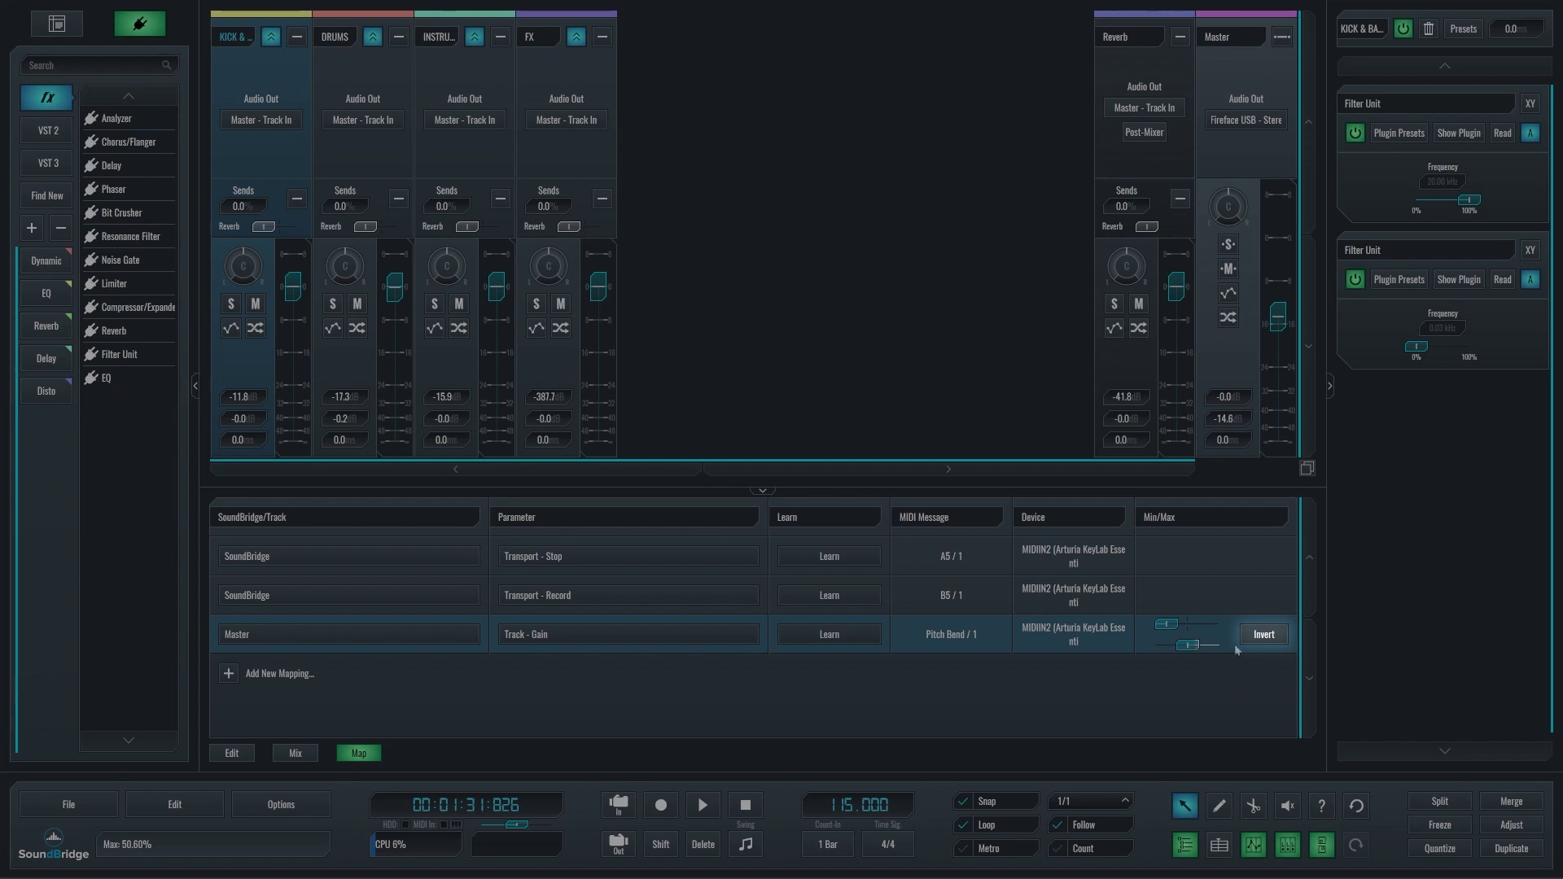
left_click(1263, 635)
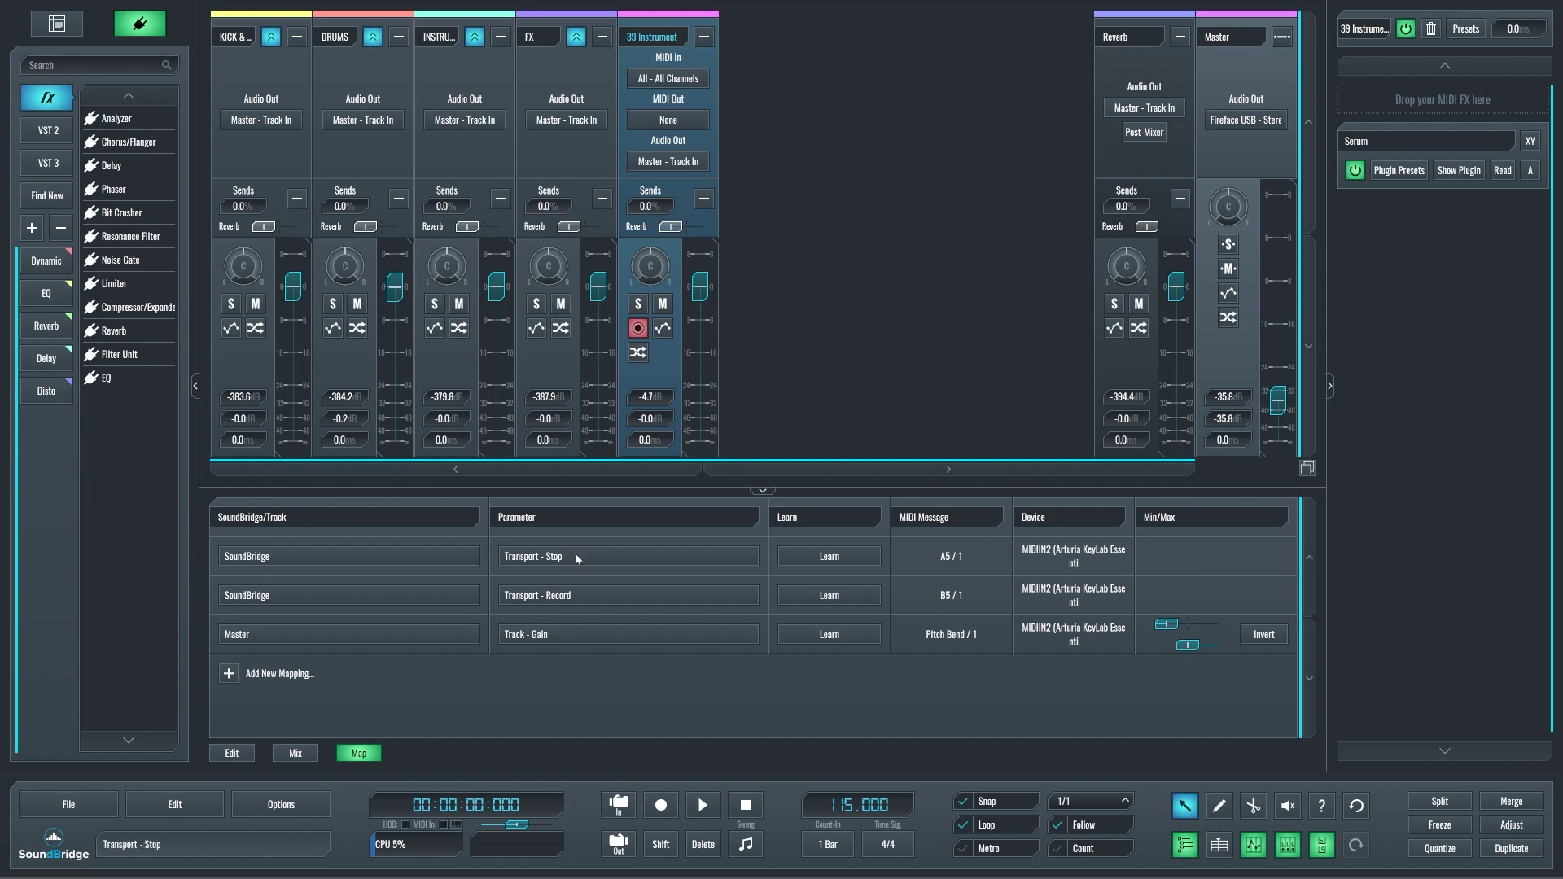
left_click(229, 673)
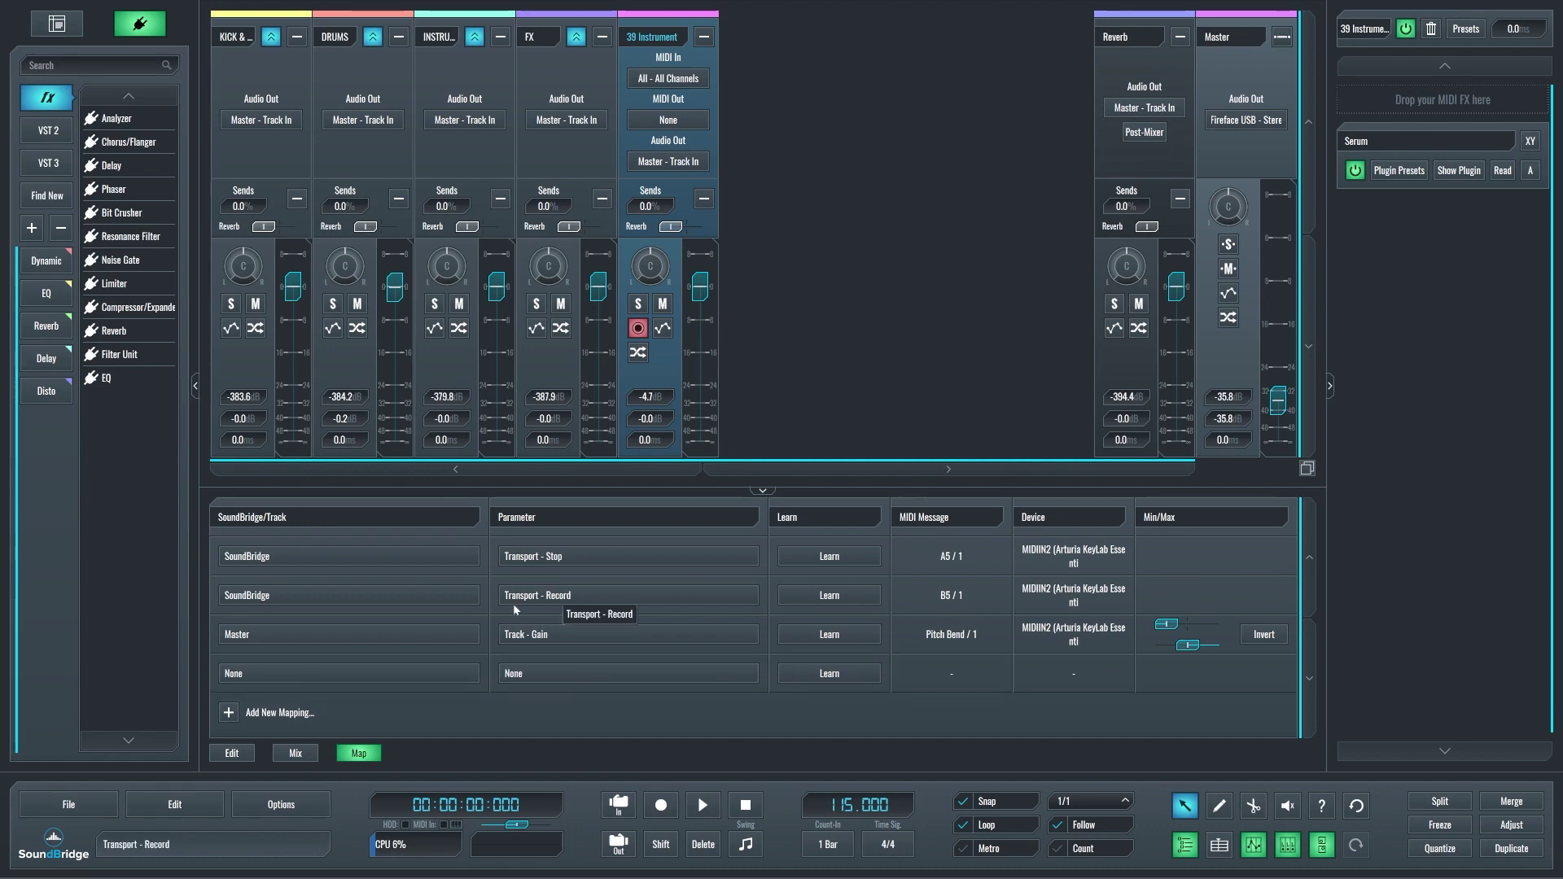
Step: Point the new mapping at SoundBridge's Transport - Toggle Playback parameter
left_click(333, 669)
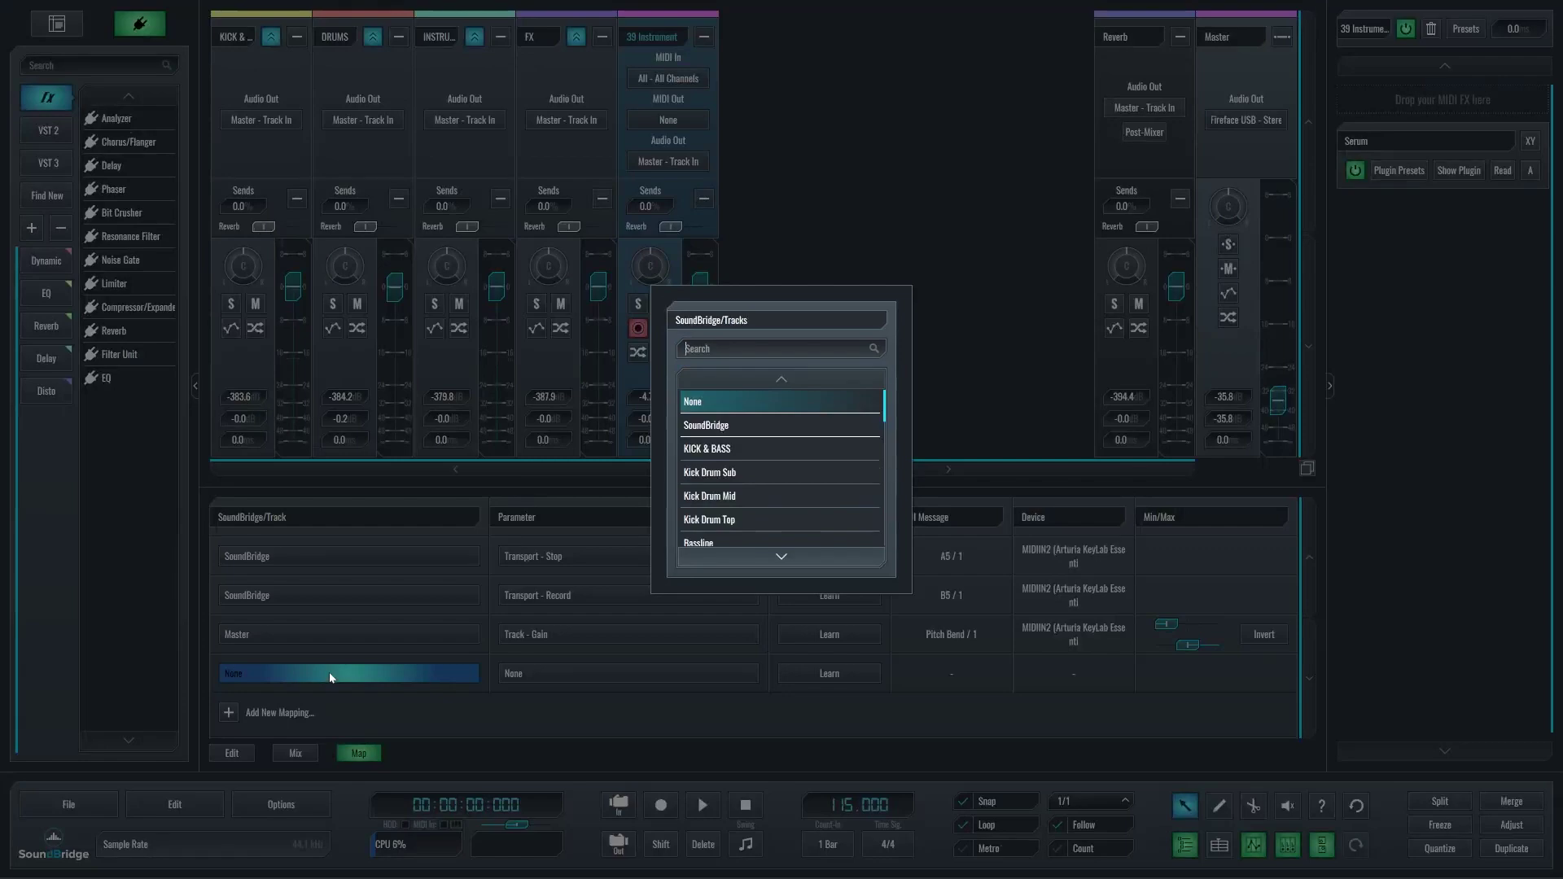
left_click(725, 428)
left_click(554, 669)
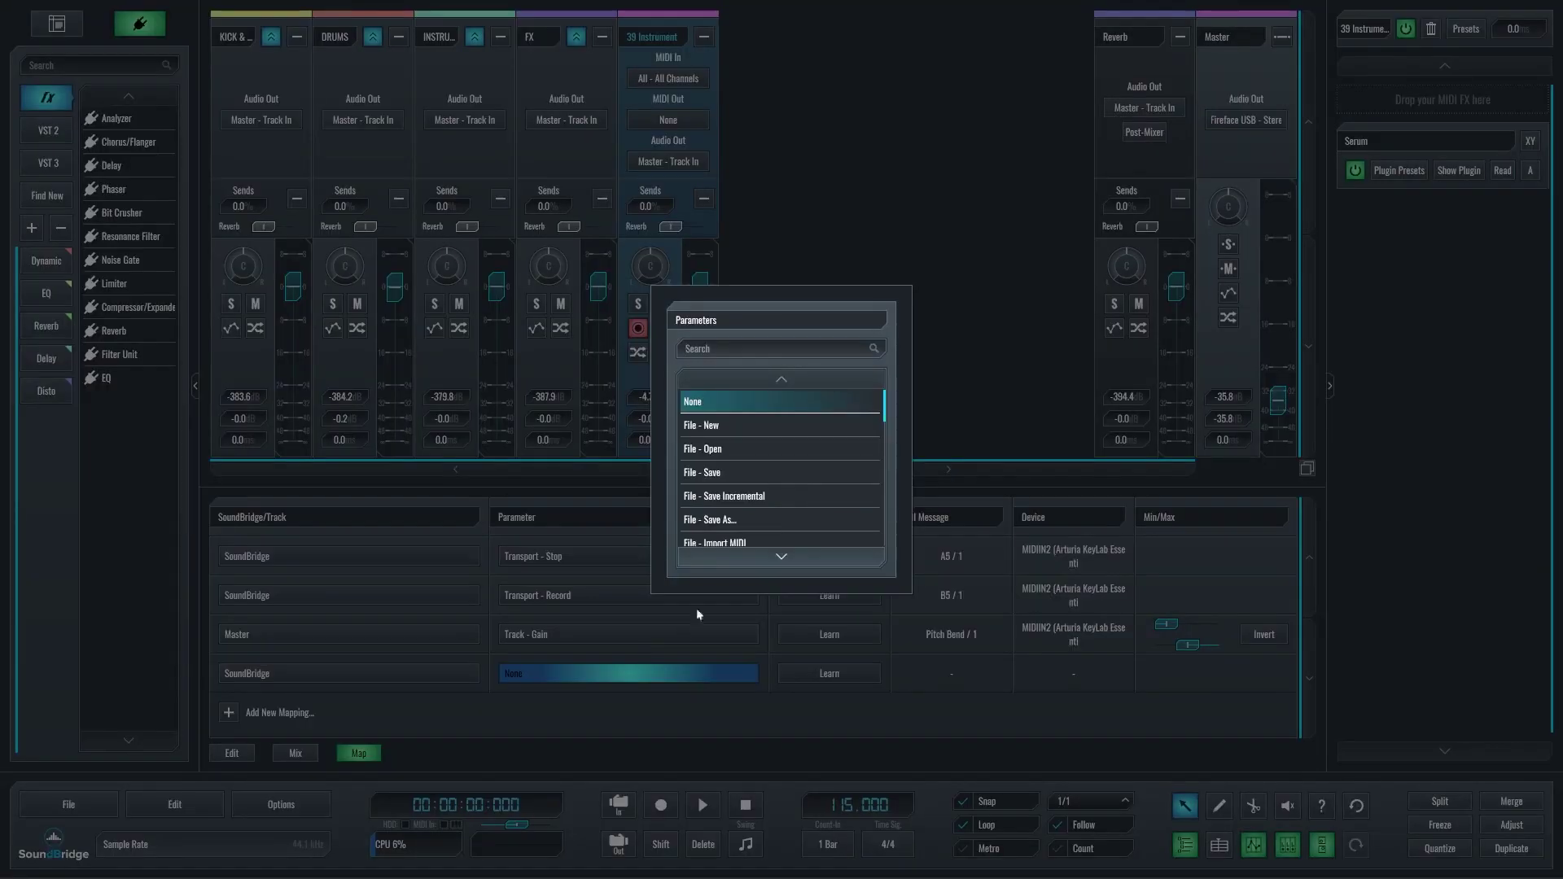
type("playback")
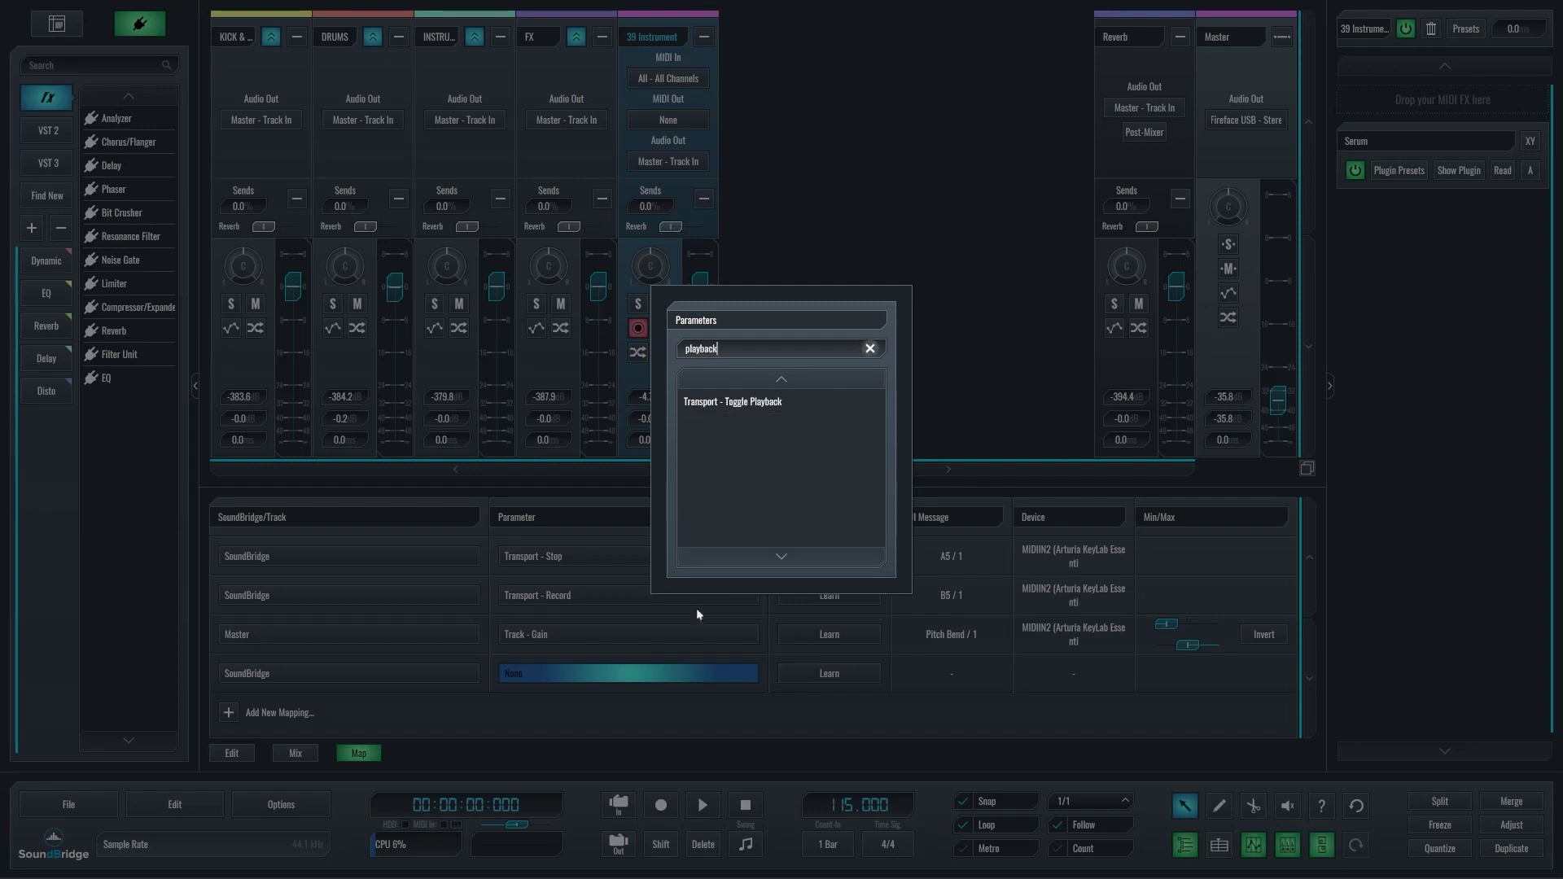
left_click(738, 407)
Step: Learn controller note A#5 for the Toggle Playback mapping, then bring up Preferences
left_click(853, 674)
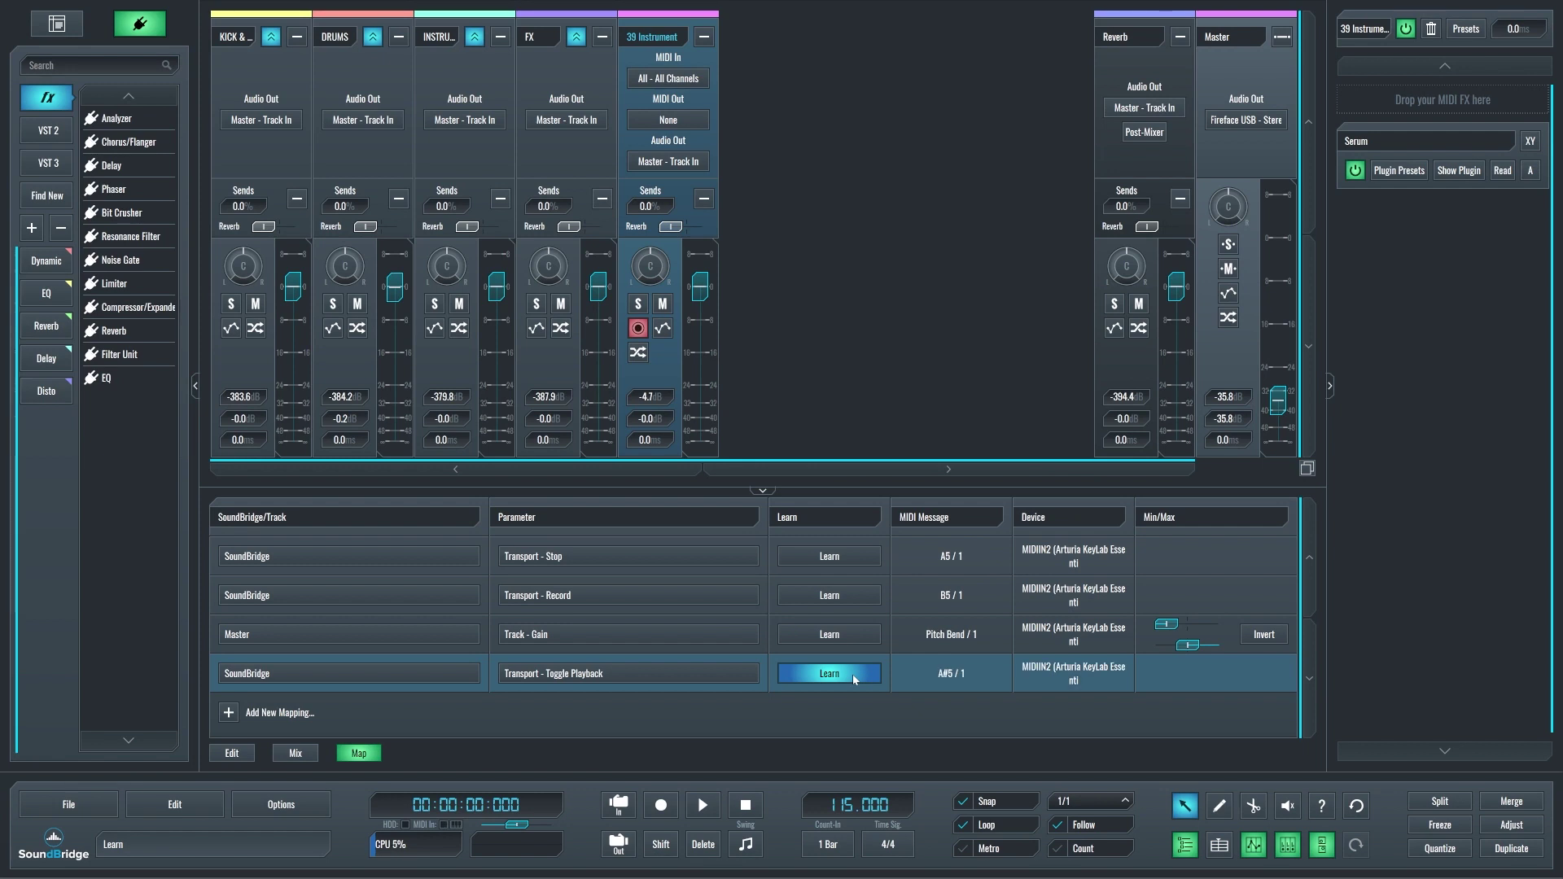
left_click(853, 674)
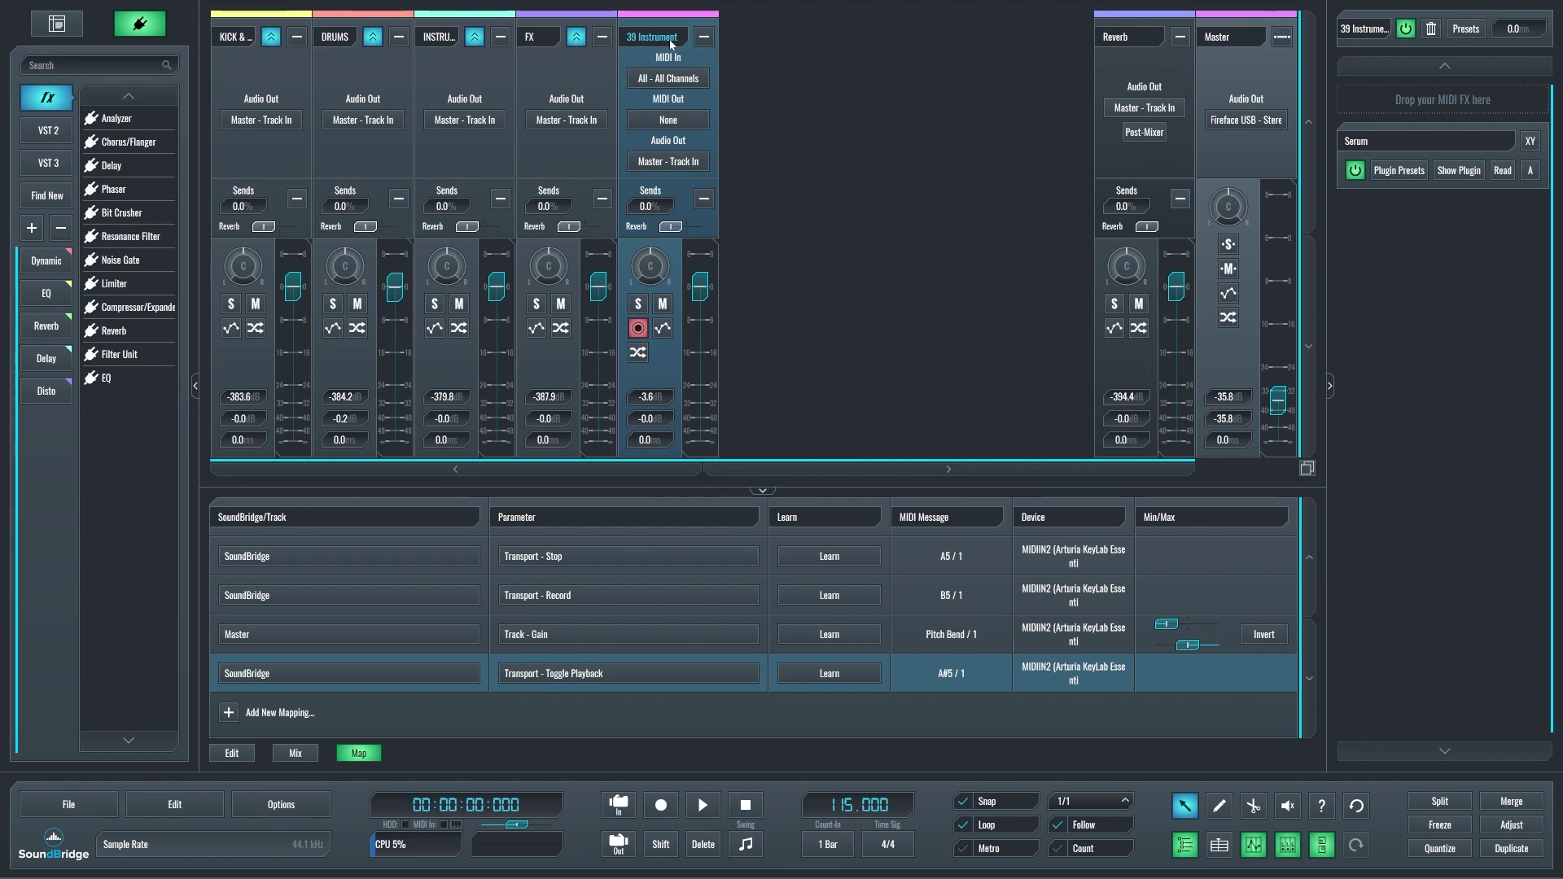
key("ctrl+comma")
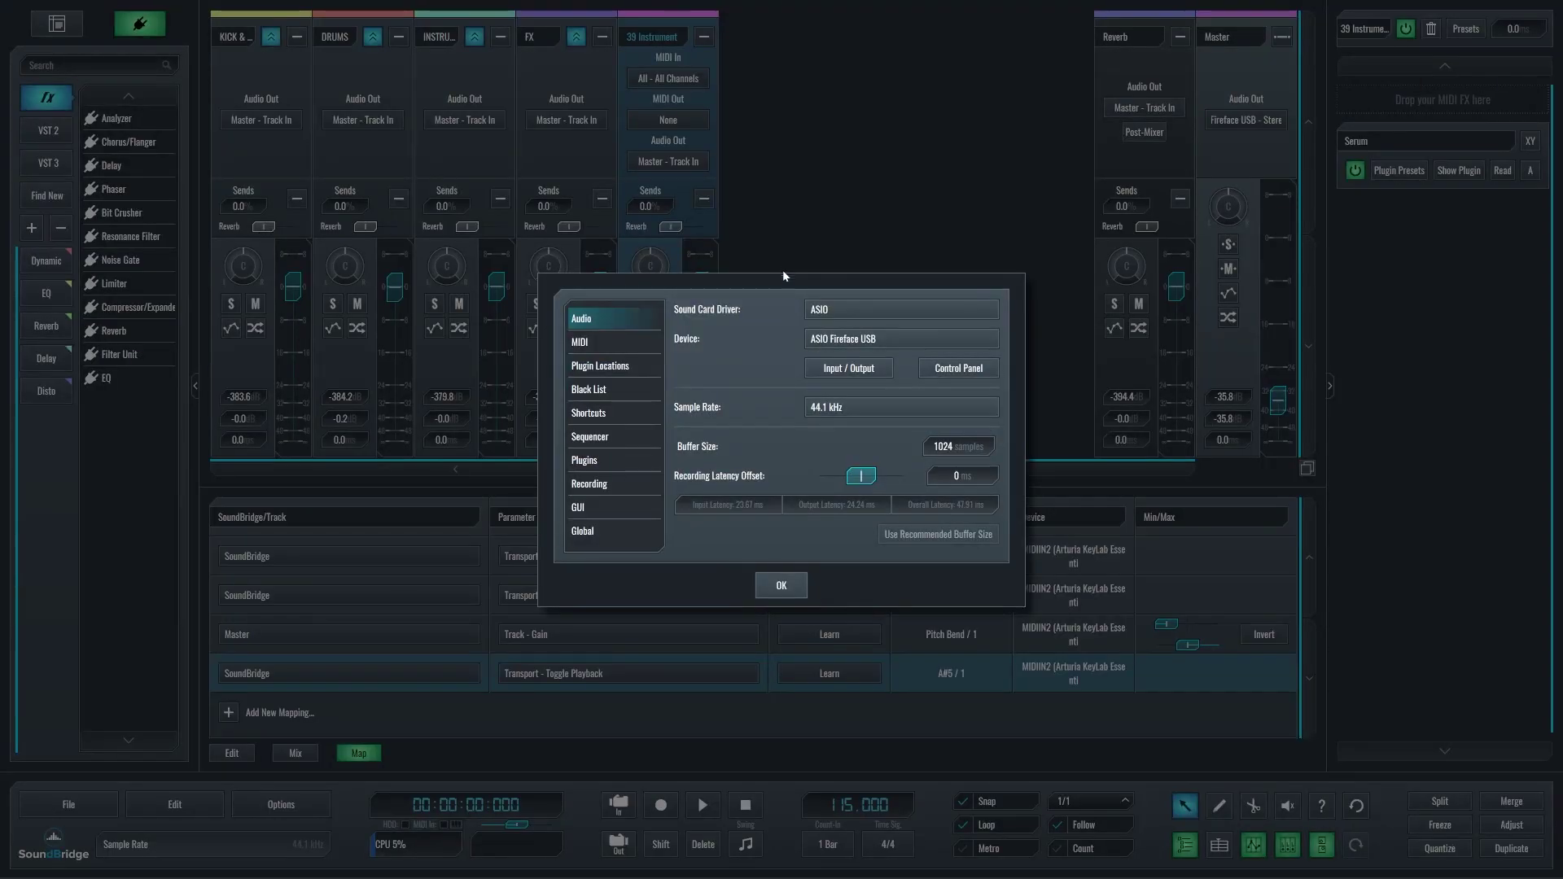
Step: Check the MIDI device preferences, then switch 39 Instrument's MIDI input to External sources
left_click(624, 343)
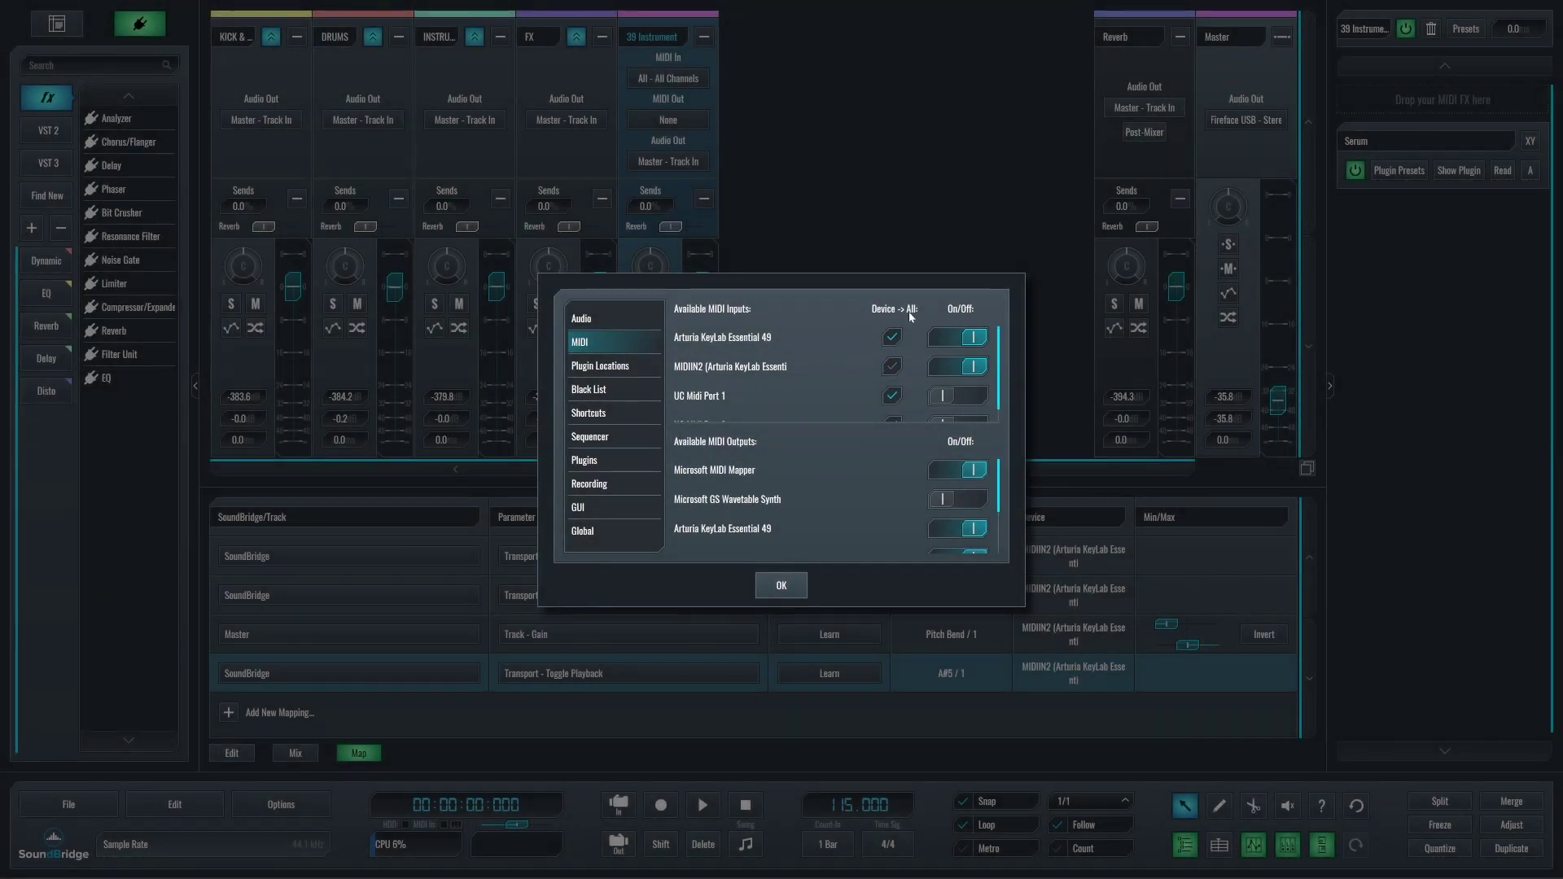
left_click(794, 582)
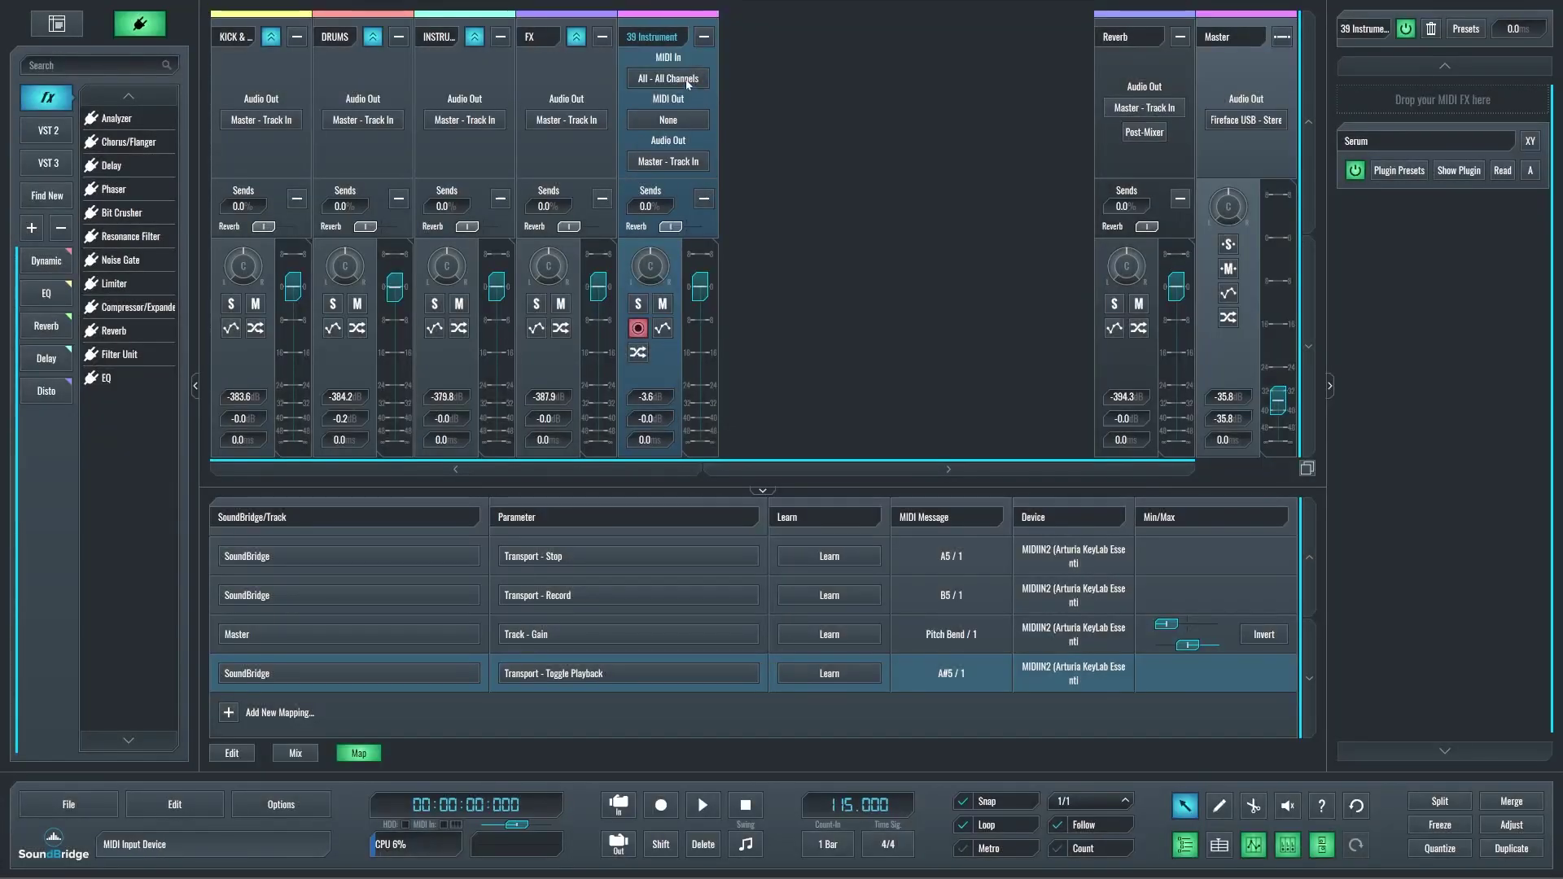
left_click(686, 79)
left_click(597, 432)
left_click(596, 411)
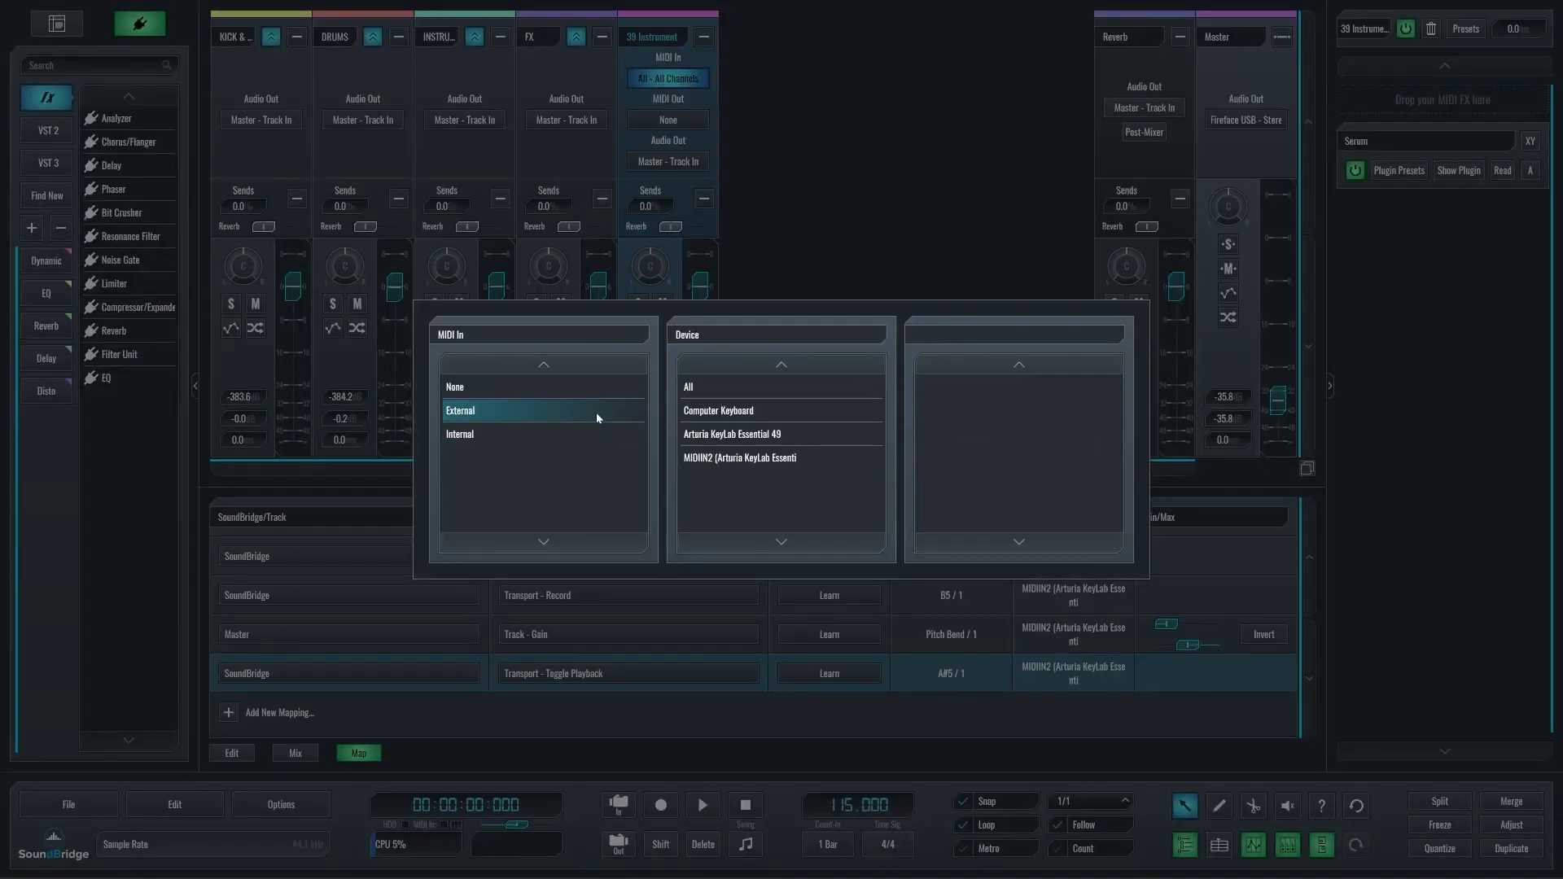
Step: Have 39 Instrument receive from all external devices on all MIDI channels, and reopen Preferences
left_click(688, 388)
left_click(973, 388)
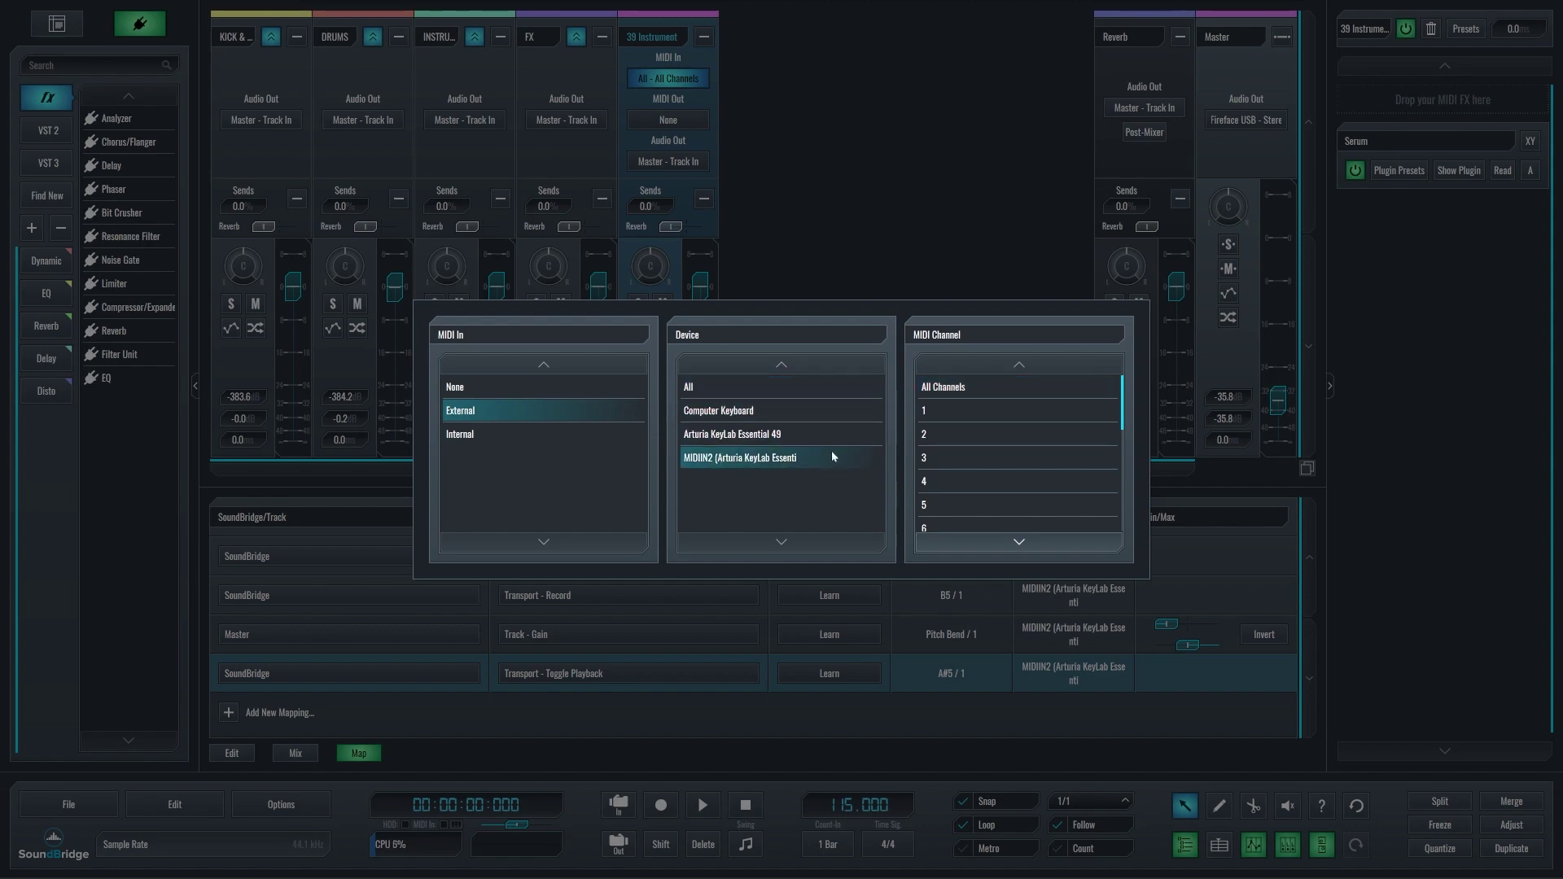
left_click(775, 383)
left_click(945, 390)
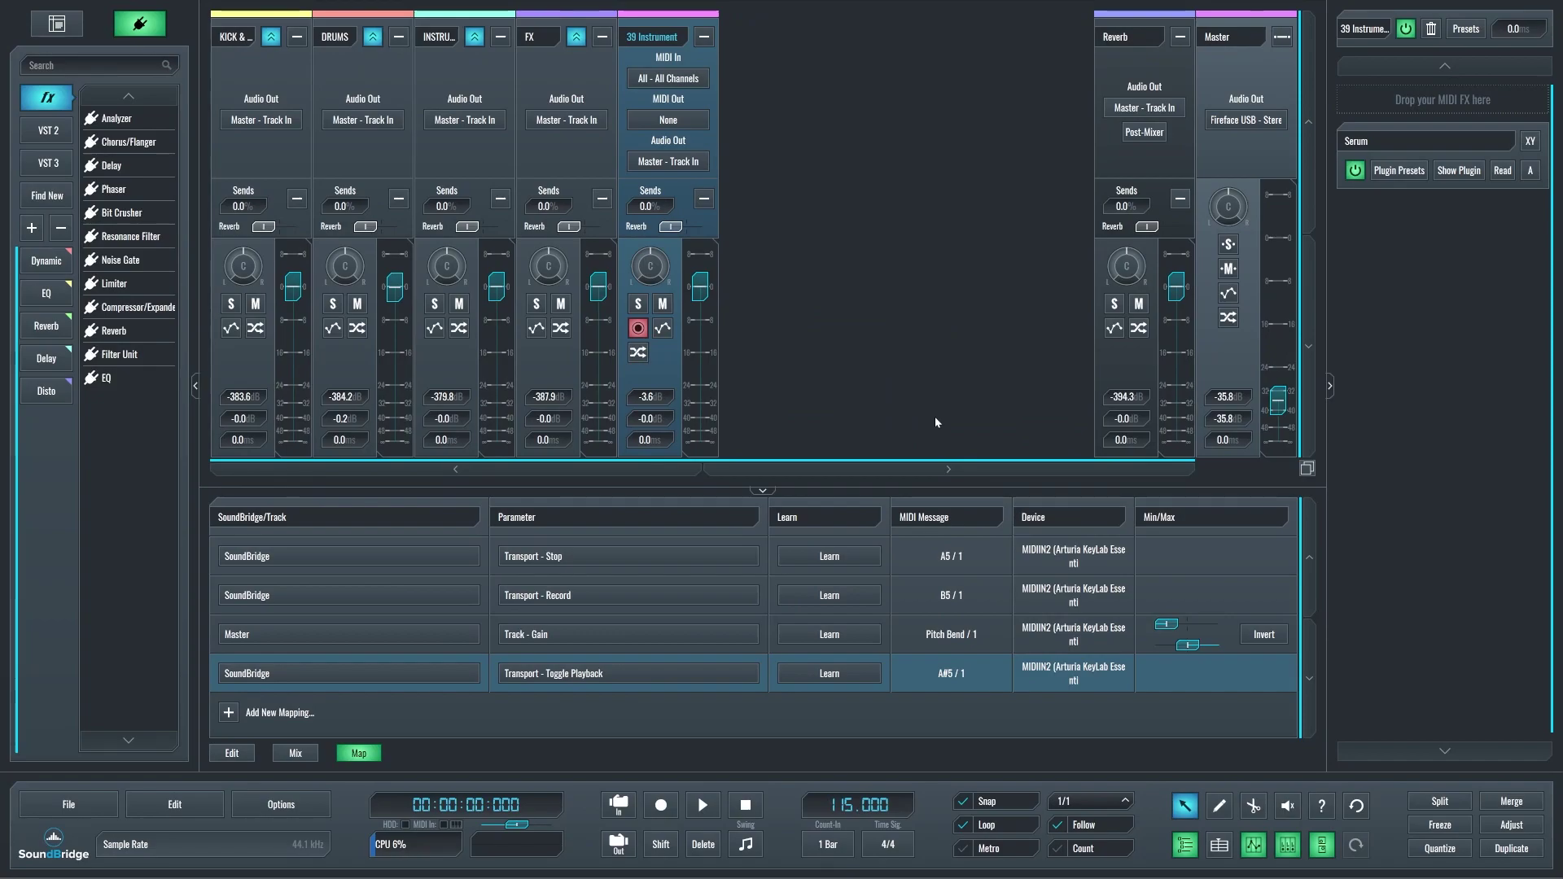
key("ctrl+comma")
Step: Close Preferences from the MIDI page and delete the Master / Track - Gain mapping row
left_click(619, 343)
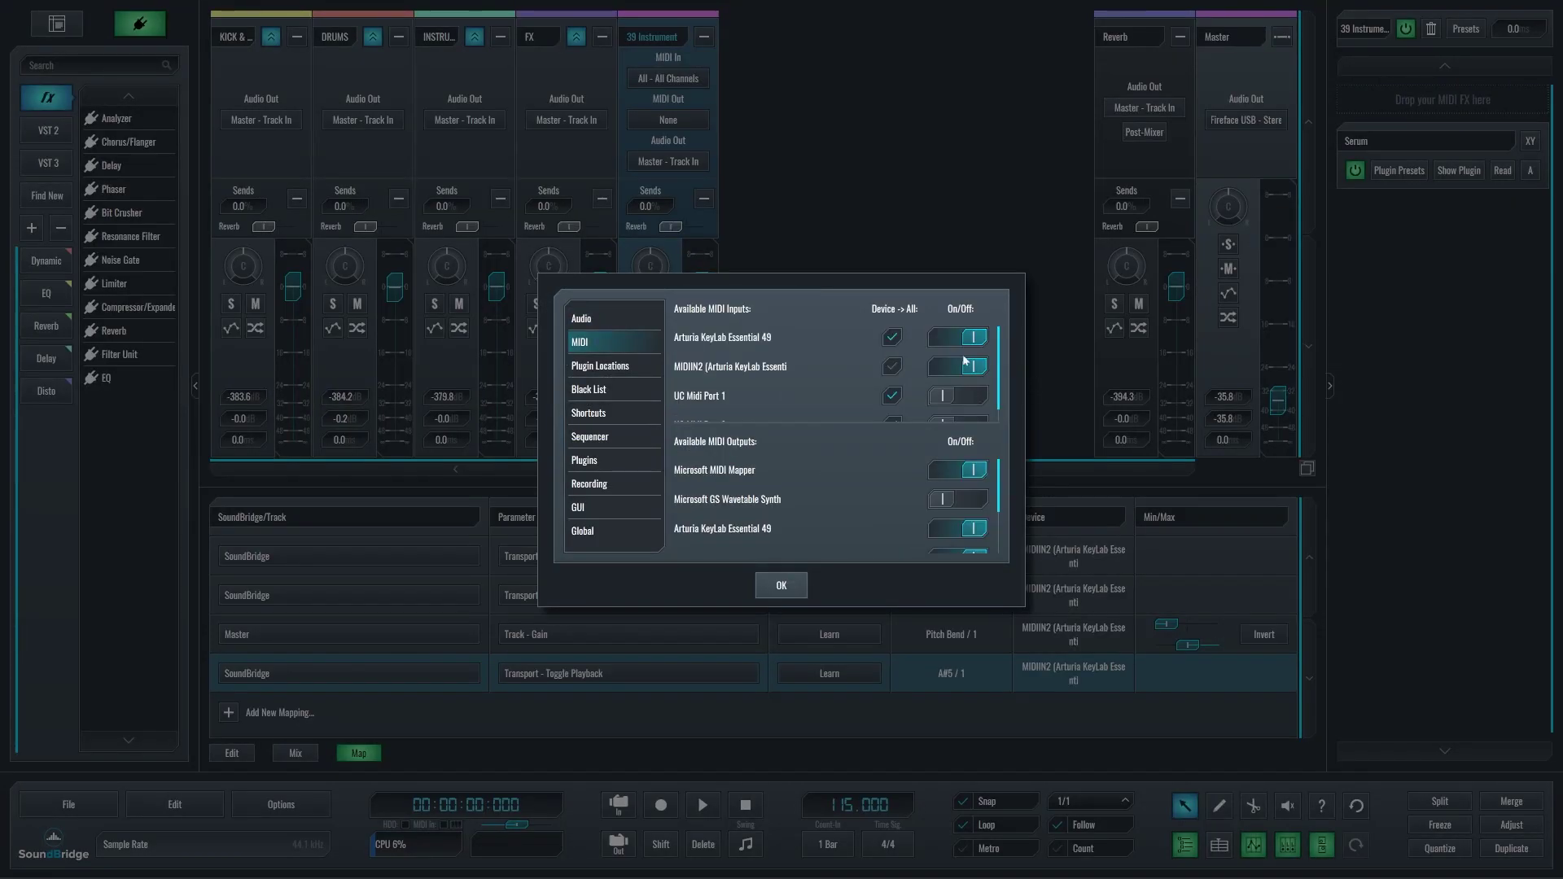
left_click(766, 589)
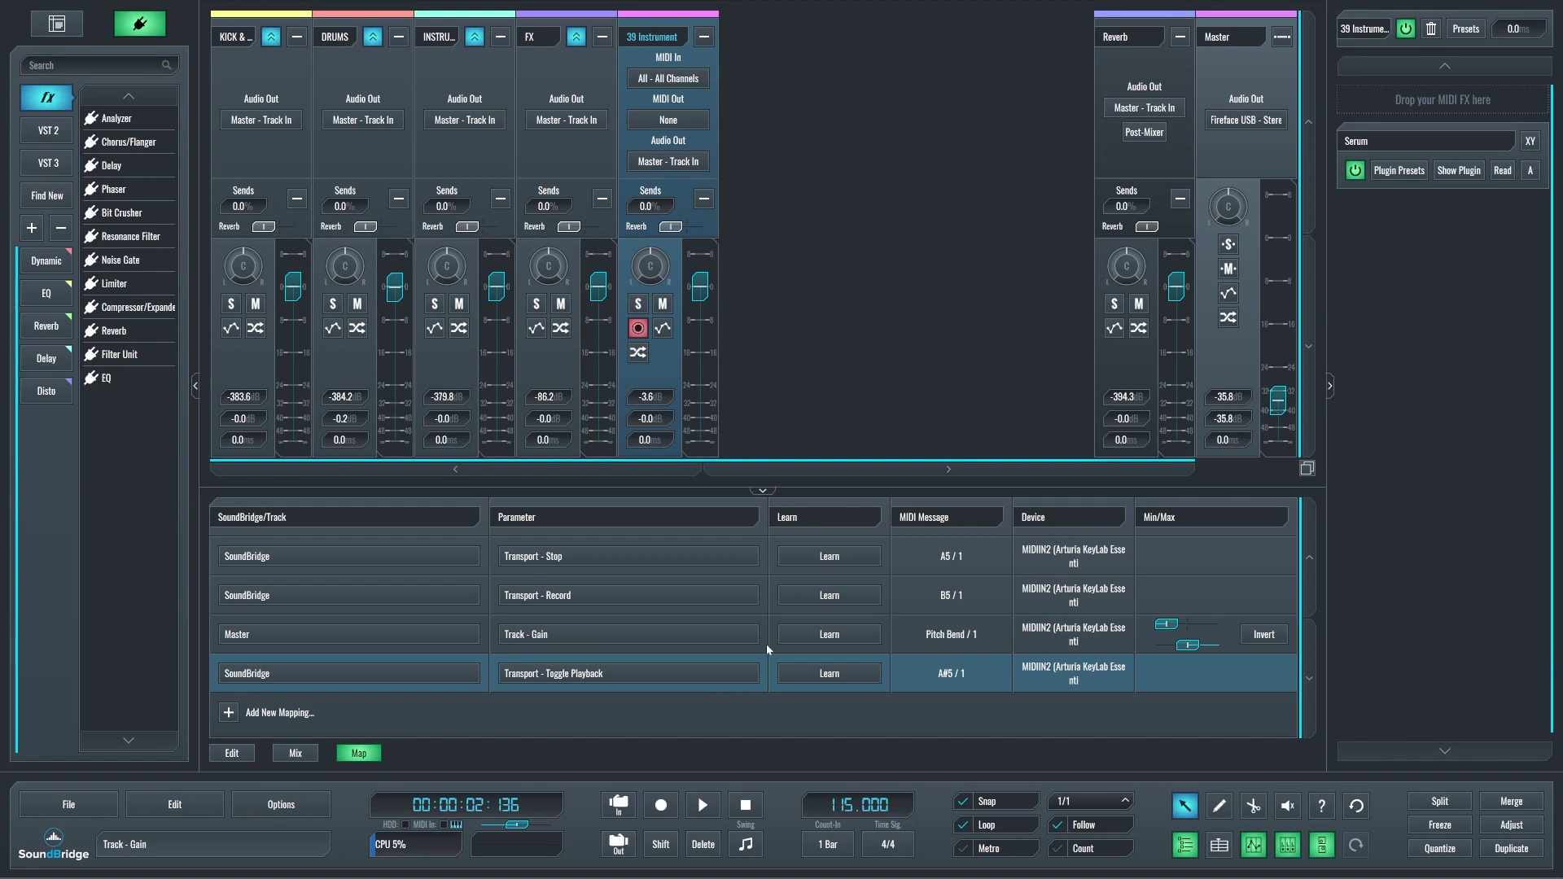
left_click(766, 646)
key("Delete")
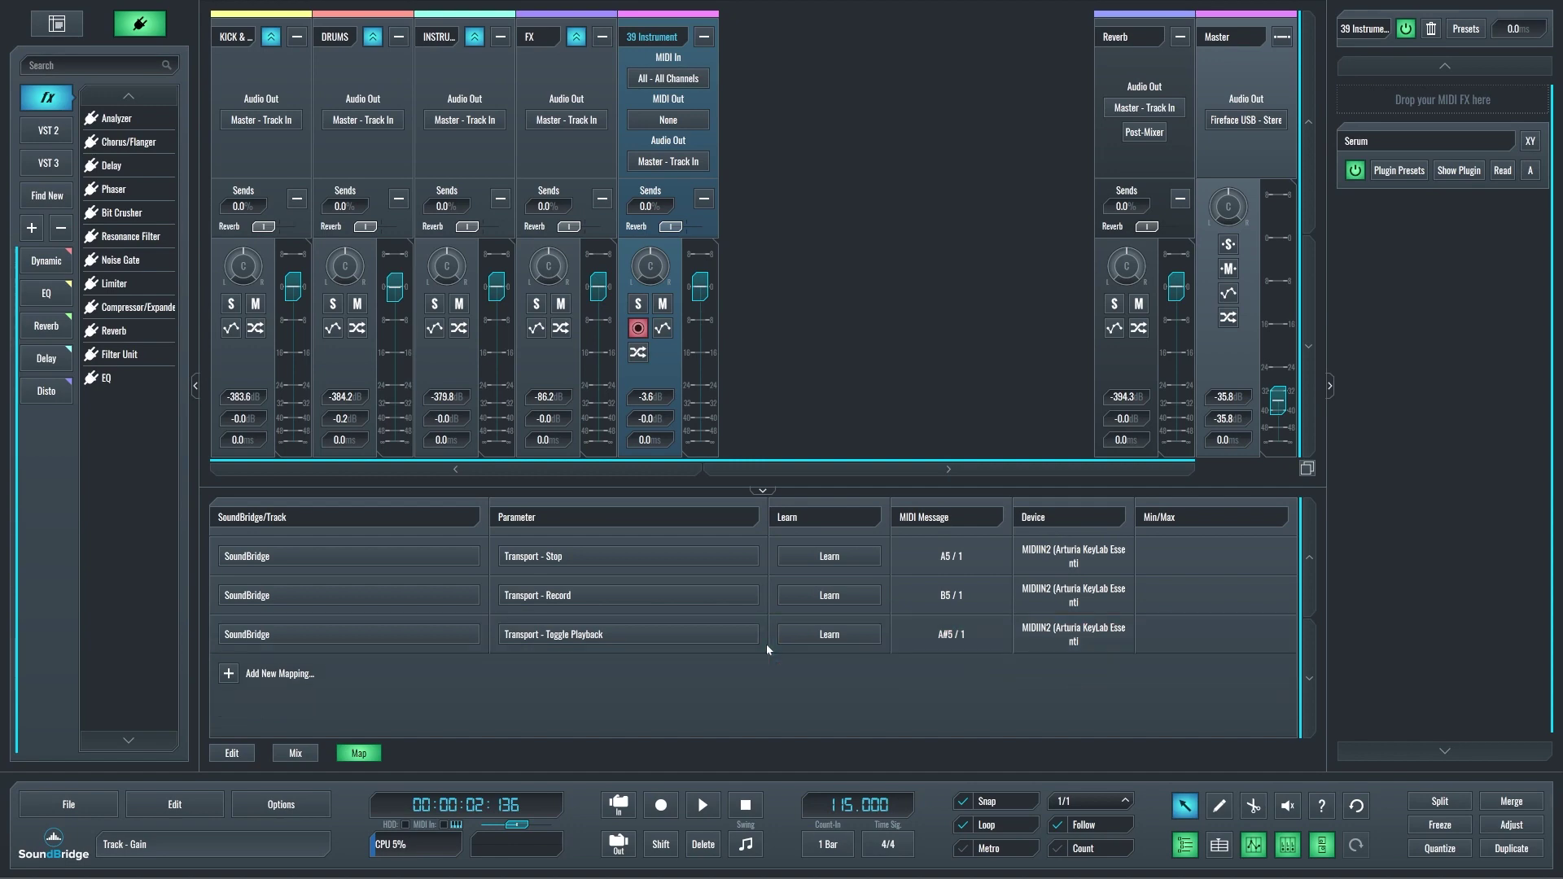